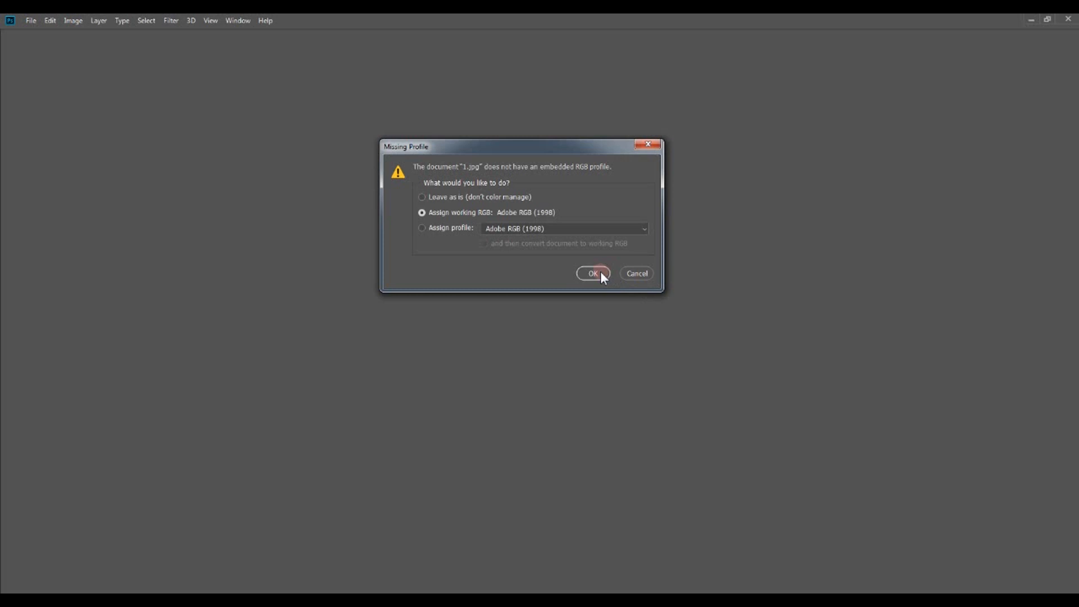
# Assign the working RGB profile to the opened image and close the Timeline panel
pyautogui.click(594, 273)
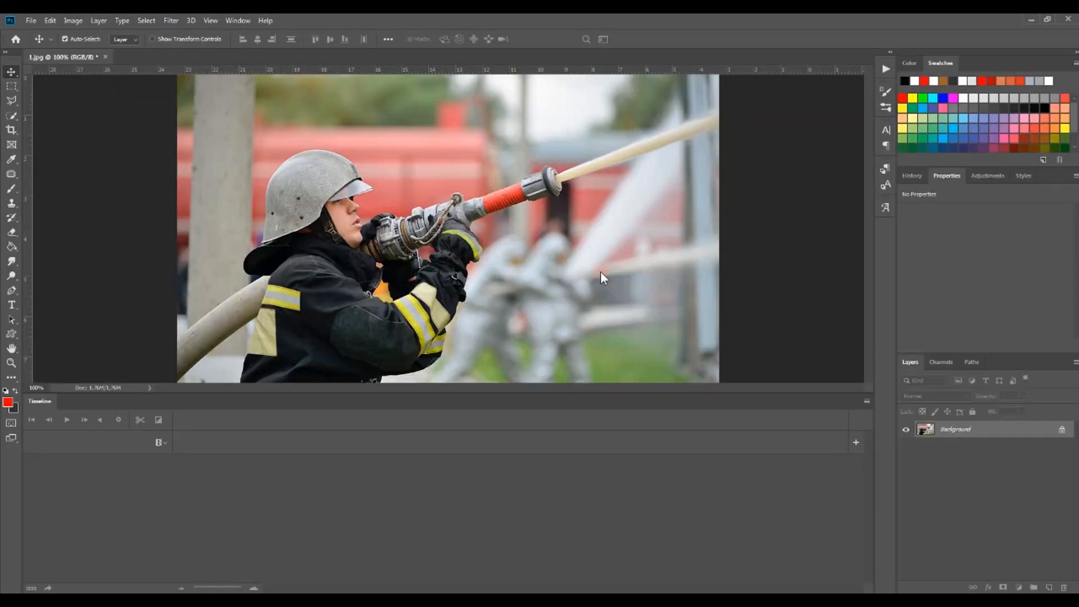
pyautogui.click(247, 20)
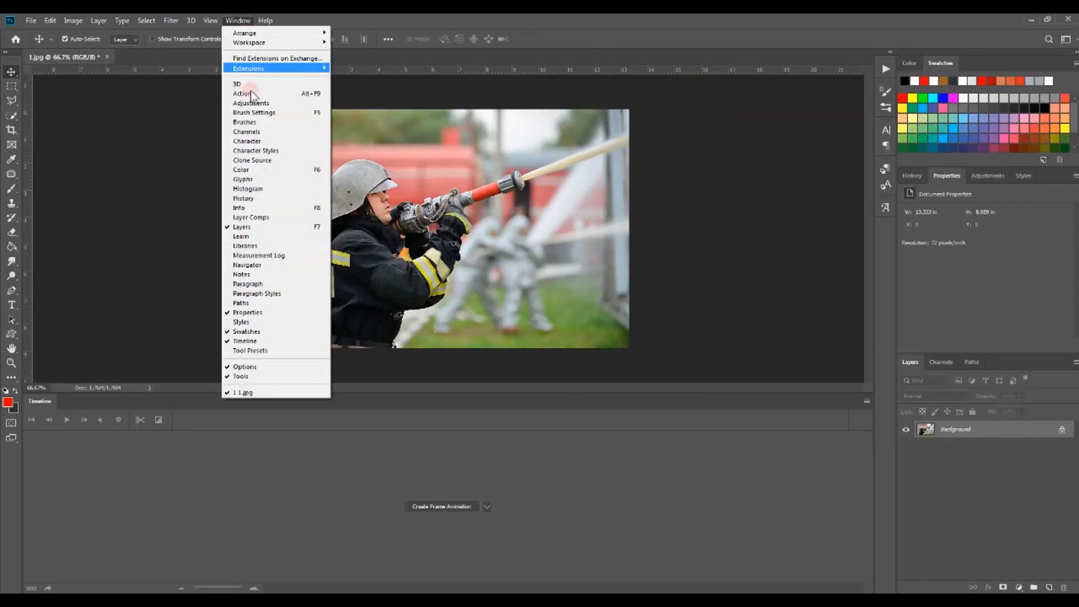
pyautogui.click(258, 341)
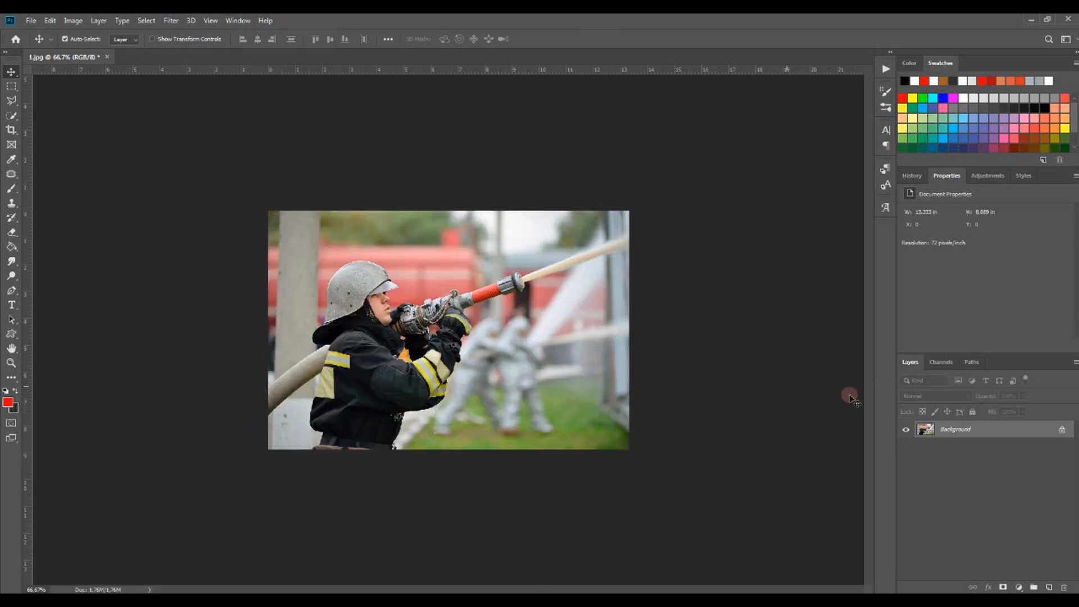
# Duplicate the Background layer
pyautogui.rightClick(964, 431)
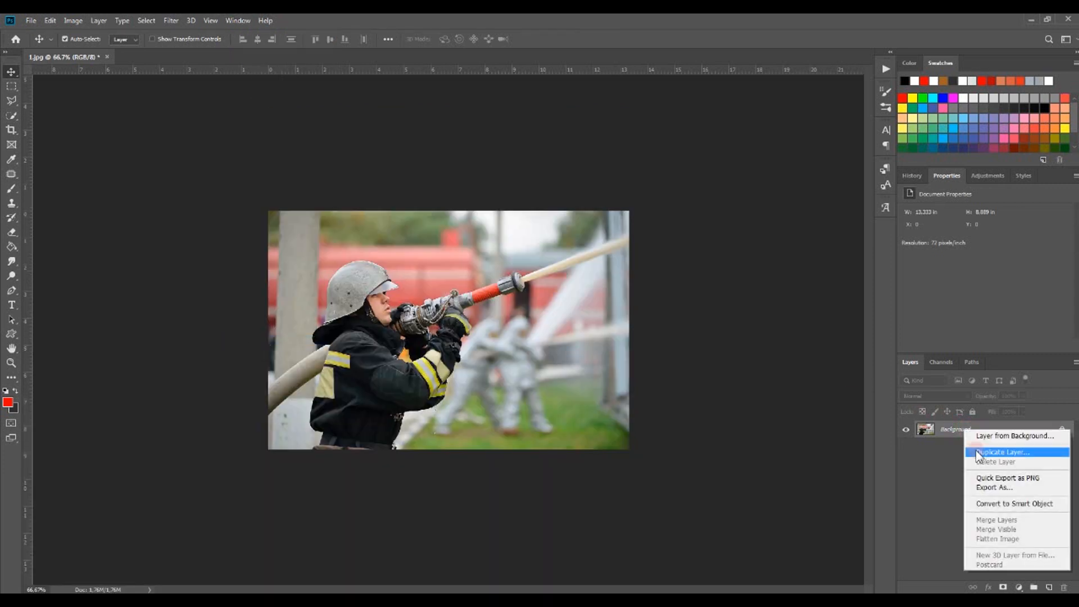
pyautogui.click(982, 453)
pyautogui.click(614, 178)
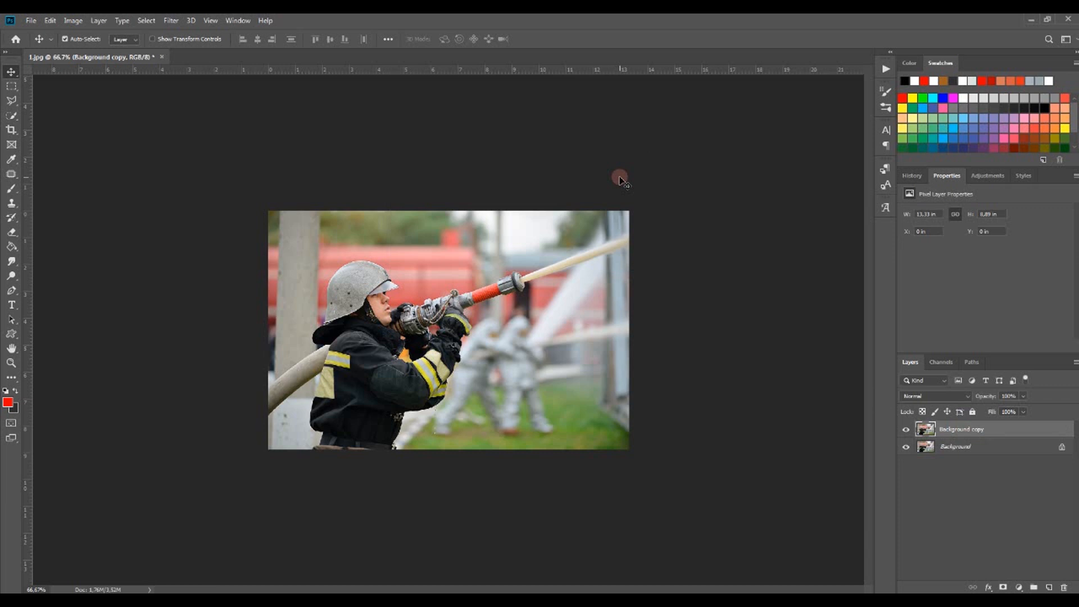
# Add a new empty layer directly above the Background layer
pyautogui.click(1006, 446)
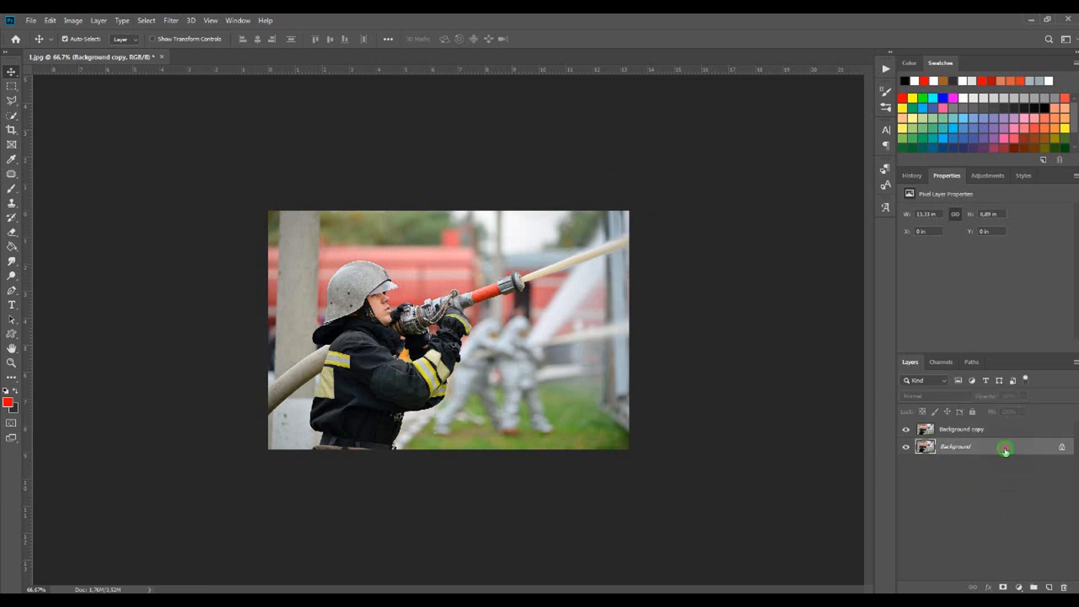
pyautogui.click(1047, 588)
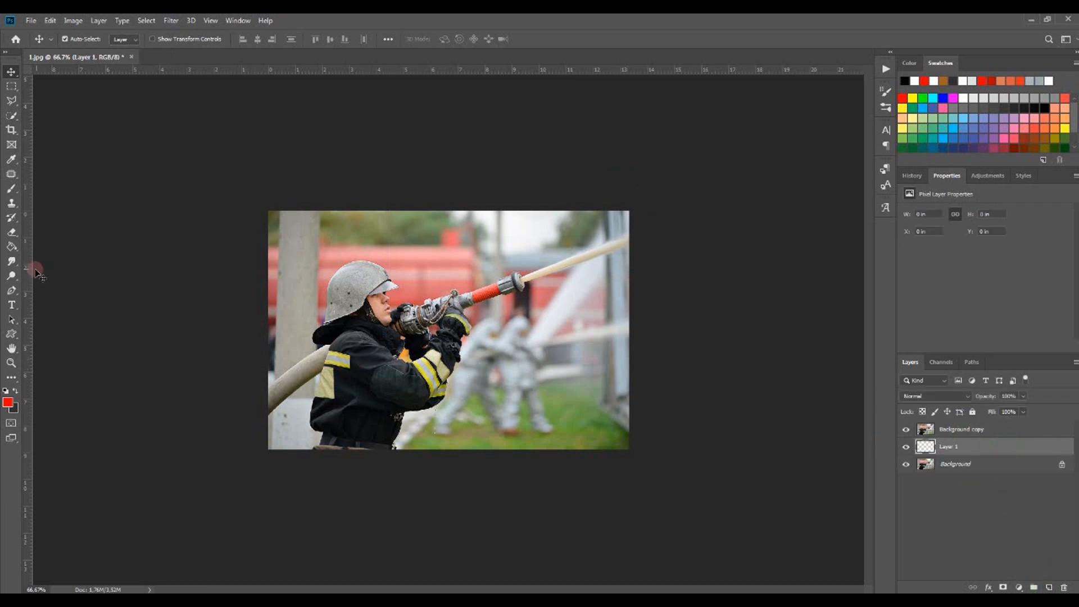
# Fill the new layer with white using the Paint Bucket tool and a white foreground colour
pyautogui.click(12, 246)
pyautogui.click(8, 402)
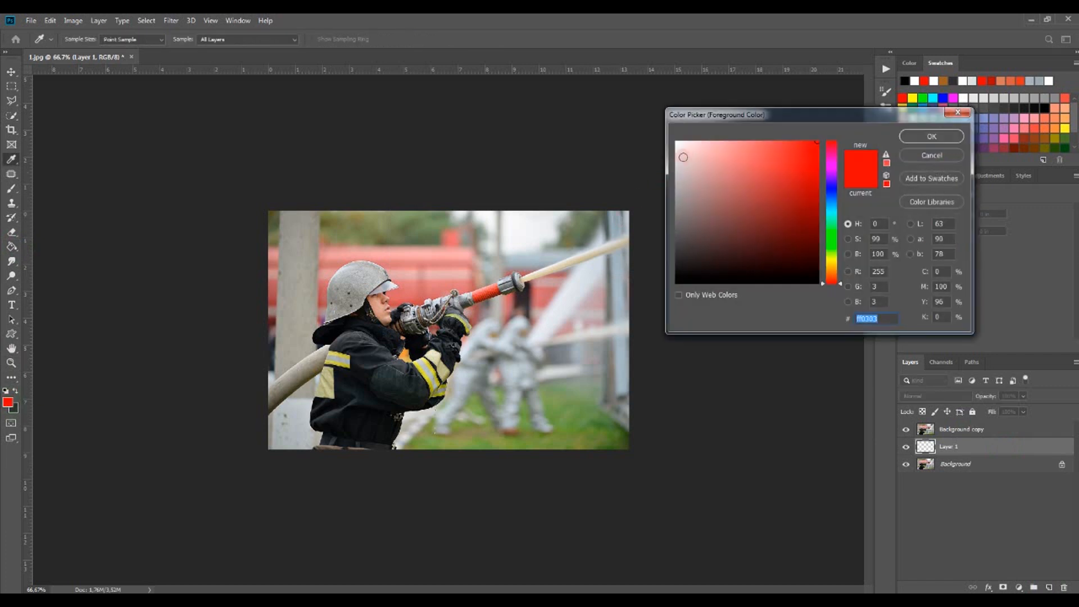
pyautogui.click(677, 143)
pyautogui.press('Return')
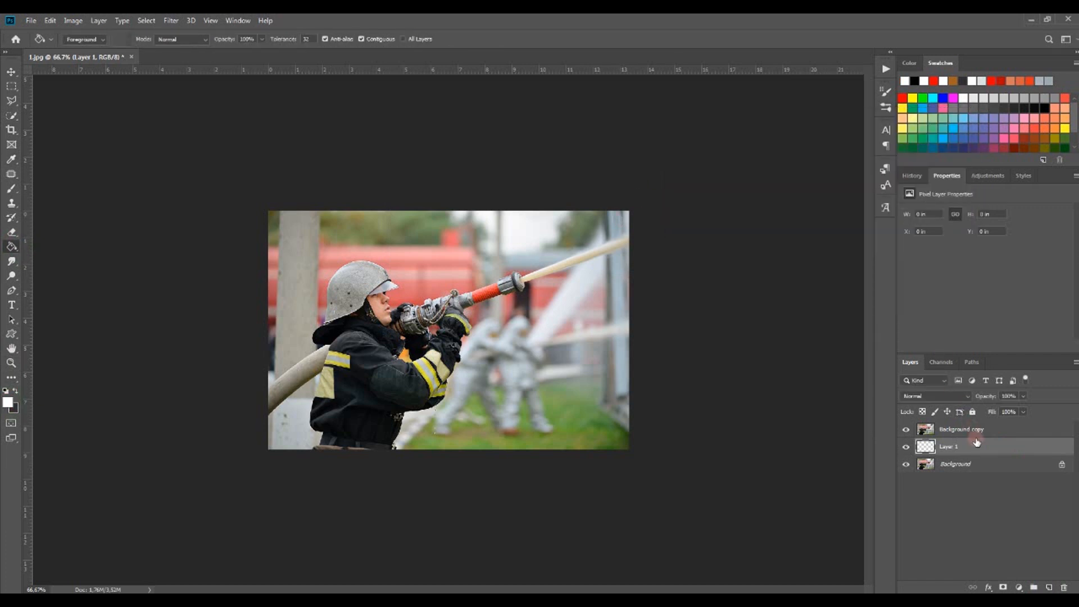
pyautogui.click(396, 299)
# Select the Background copy layer and select the firefighter with the Quick Selection tool's Select Subject
pyautogui.click(905, 429)
pyautogui.click(905, 429)
pyautogui.click(928, 430)
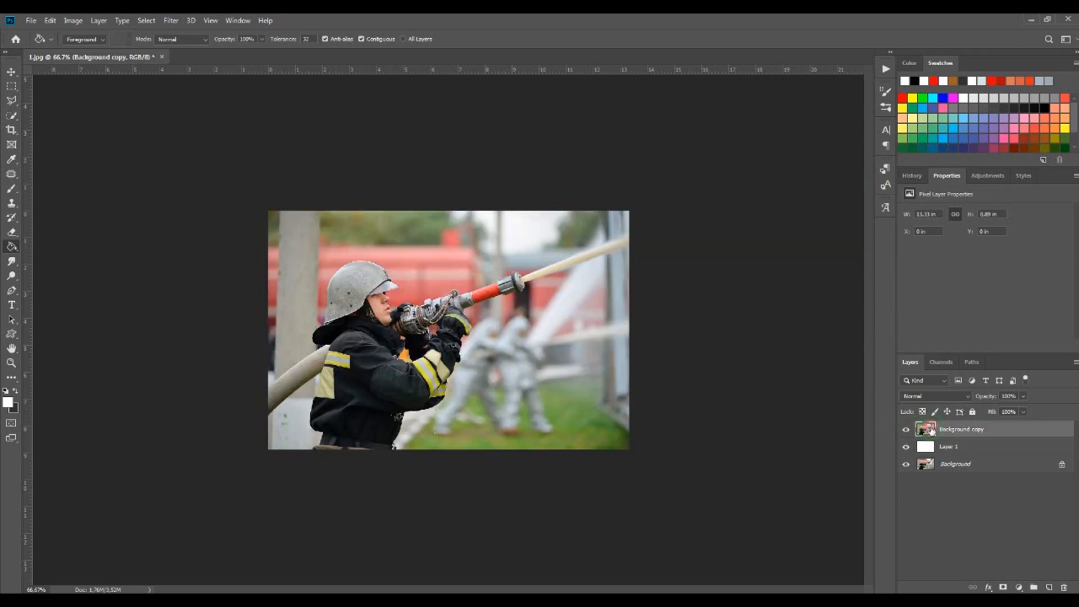
pyautogui.scroll(4, 430, 326)
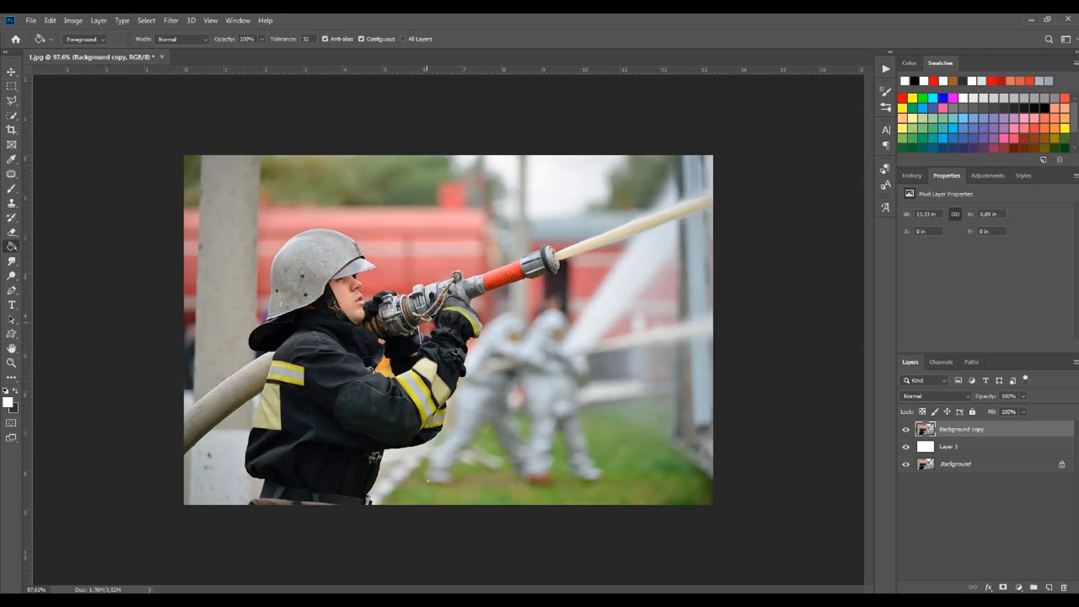
pyautogui.click(11, 116)
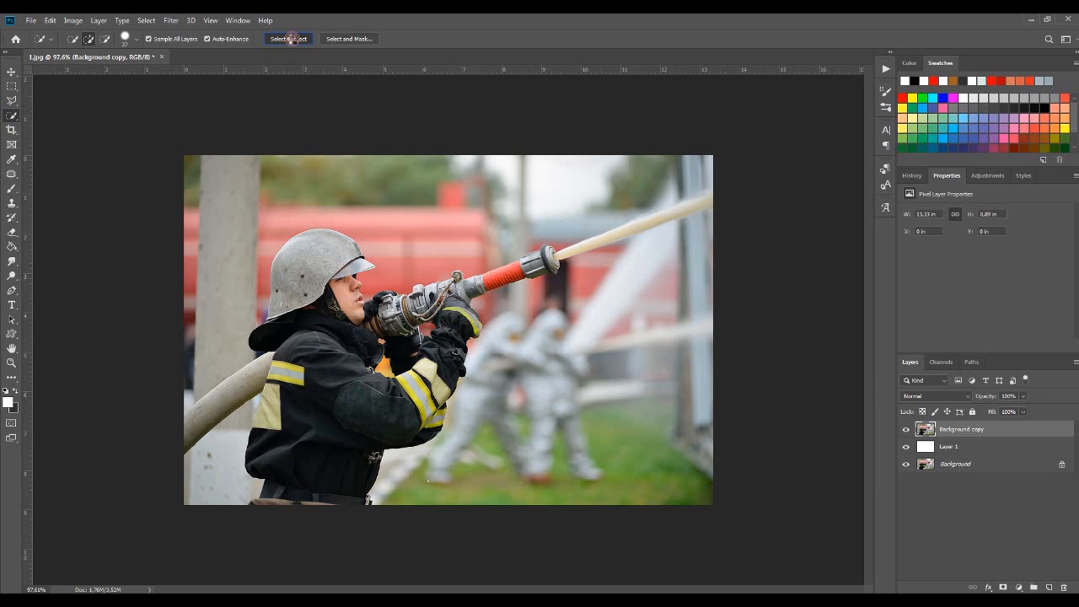
pyautogui.click(290, 39)
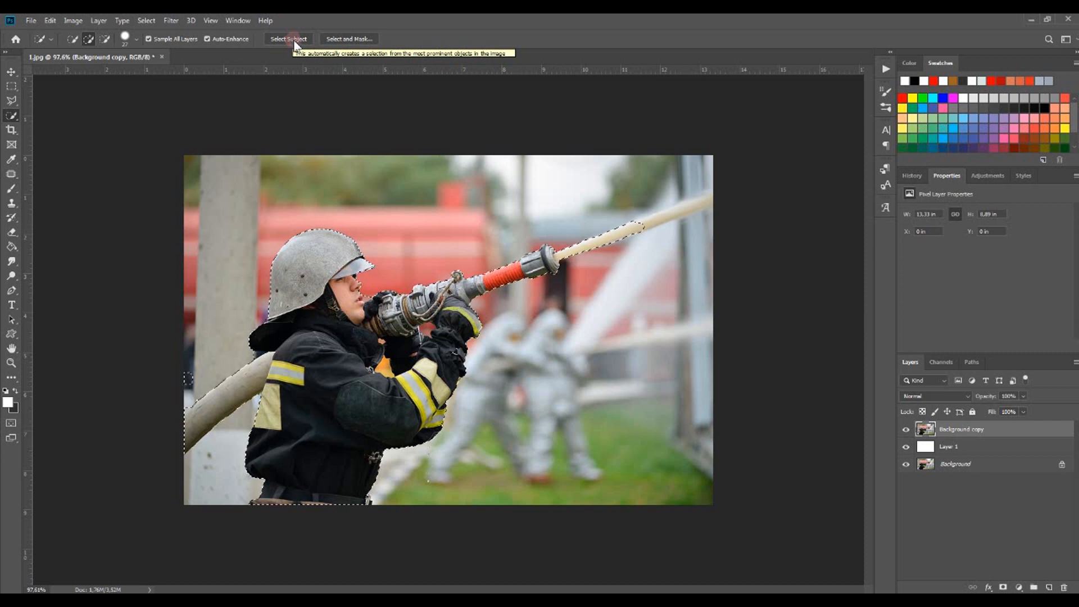
# Refine the selection in Select and Mask with Smooth 13 and Feather 2.5 px, outputting to a new layer with layer mask
pyautogui.rightClick(365, 370)
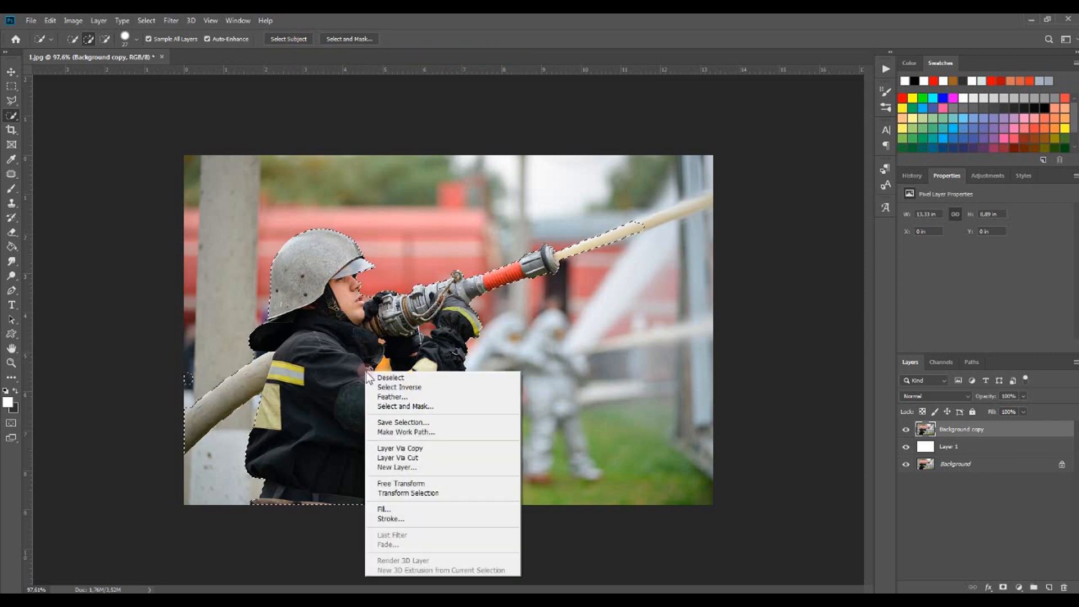
pyautogui.click(342, 40)
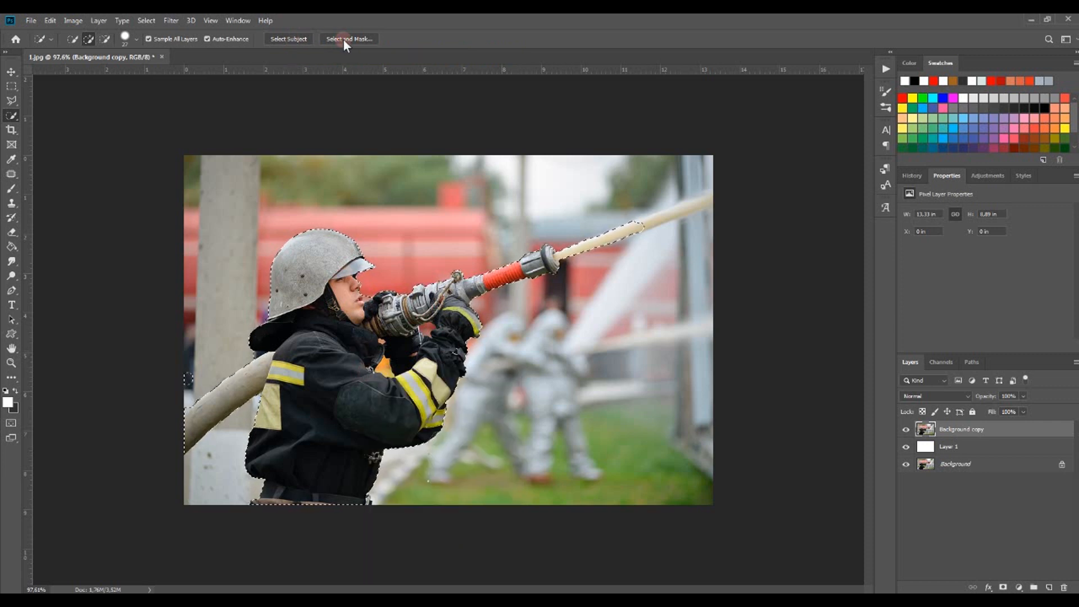
pyautogui.click(343, 40)
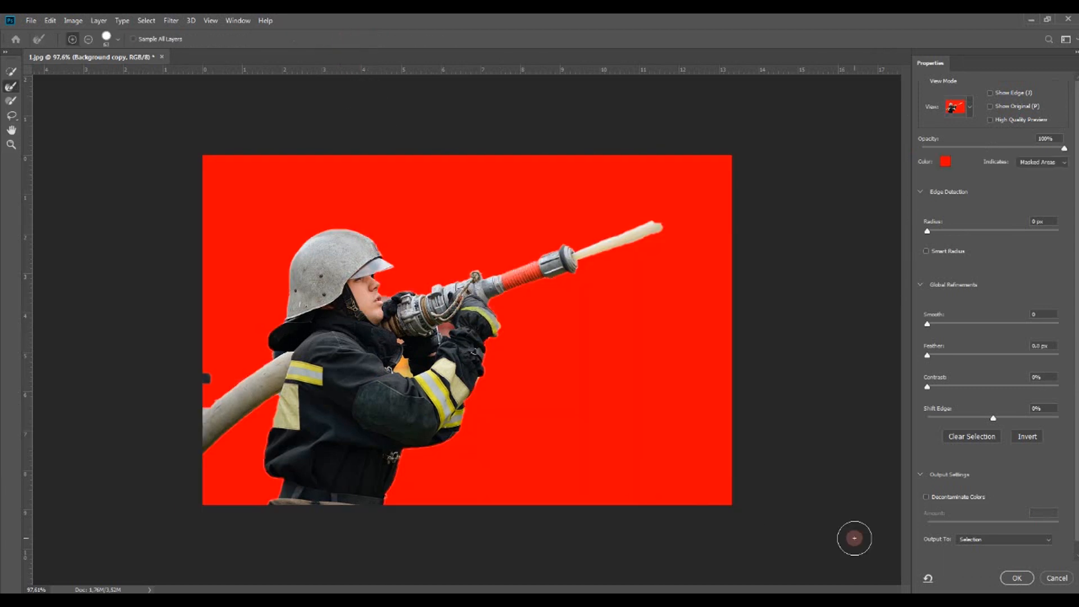
pyautogui.moveTo(931, 325); pyautogui.dragTo(942, 356)
pyautogui.click(1018, 548)
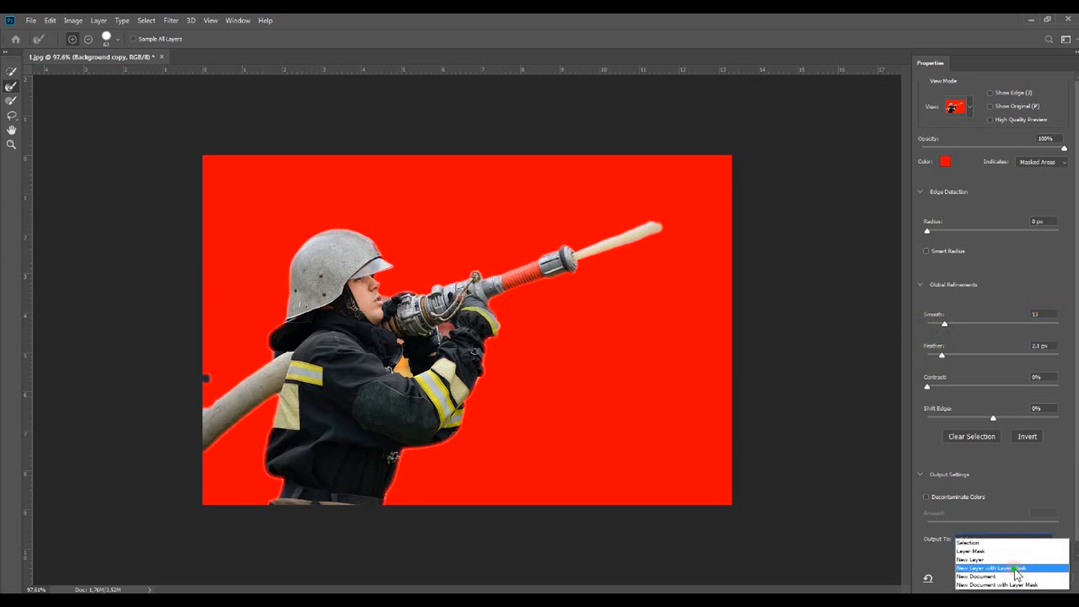
pyautogui.click(1016, 569)
pyautogui.click(1016, 578)
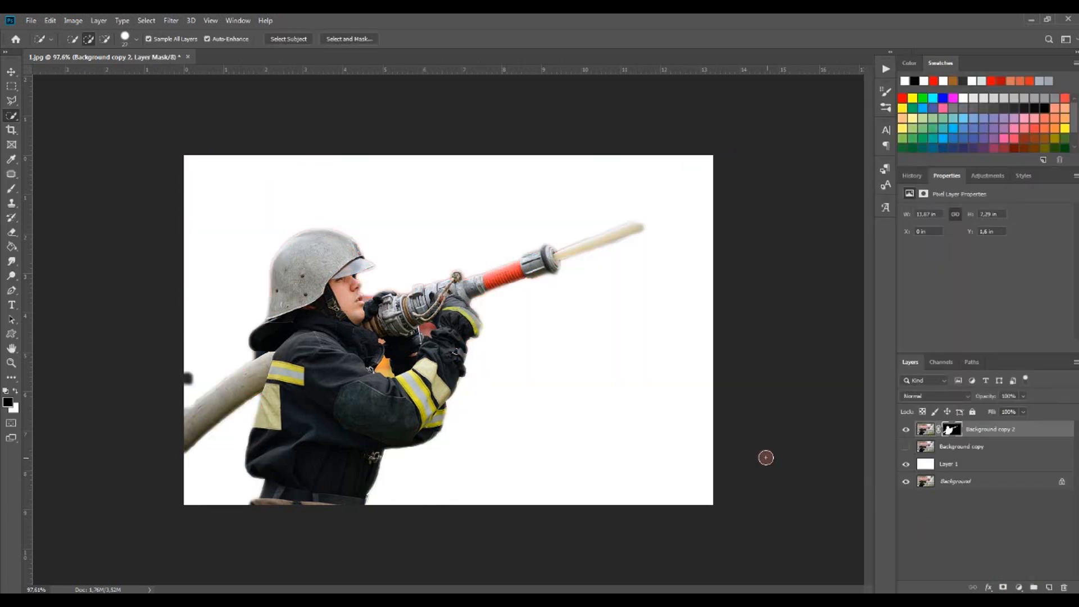
# Paint white on the mask with a 35 px, 87% hardness brush to restore the hose towards the right edge
pyautogui.click(11, 188)
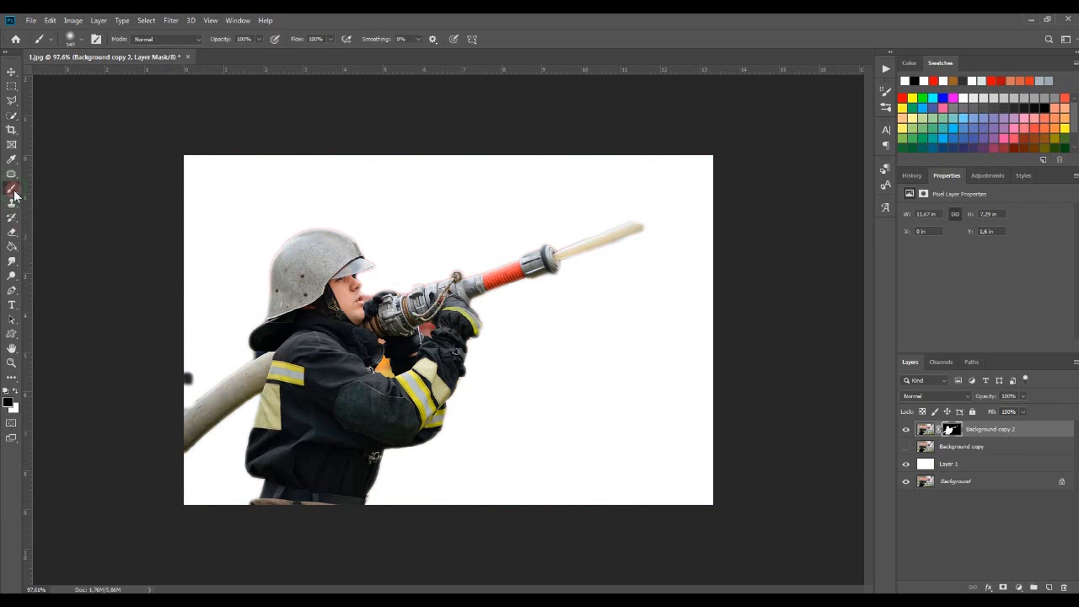
pyautogui.click(16, 389)
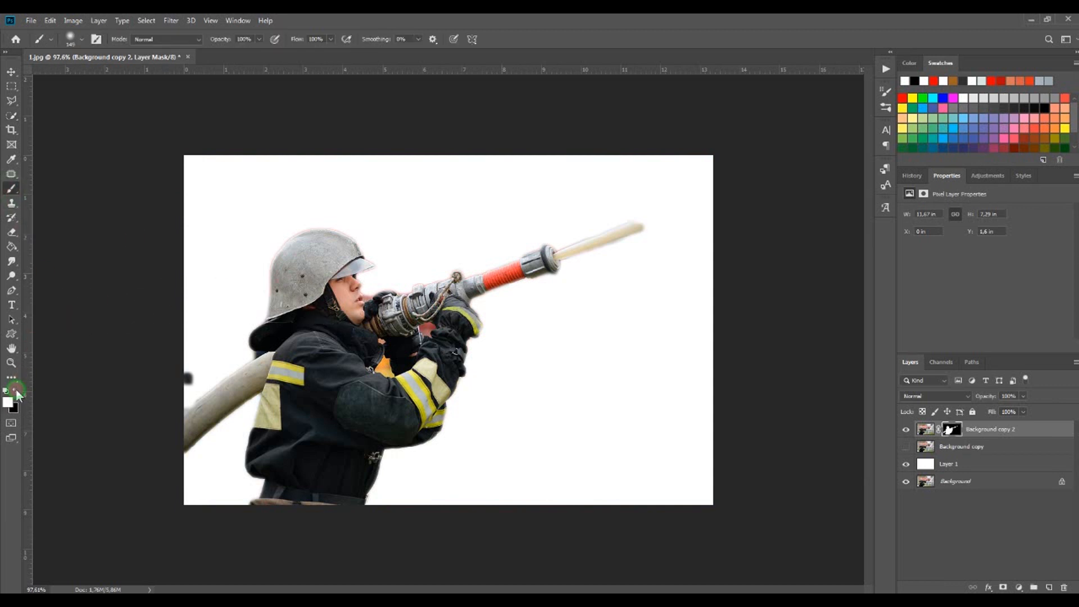
pyautogui.click(81, 39)
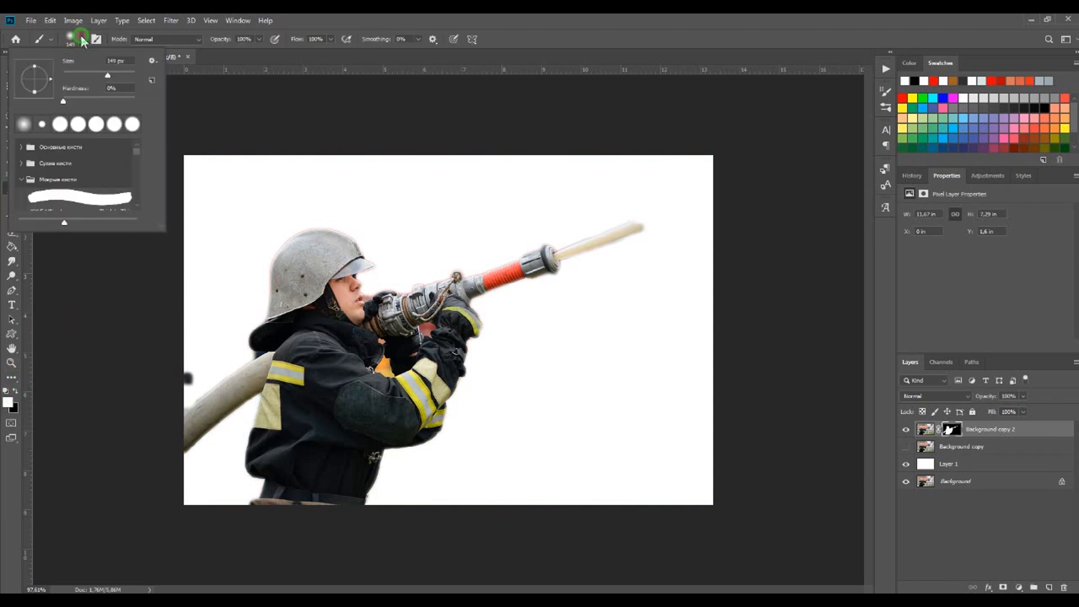
pyautogui.click(83, 72)
pyautogui.click(126, 98)
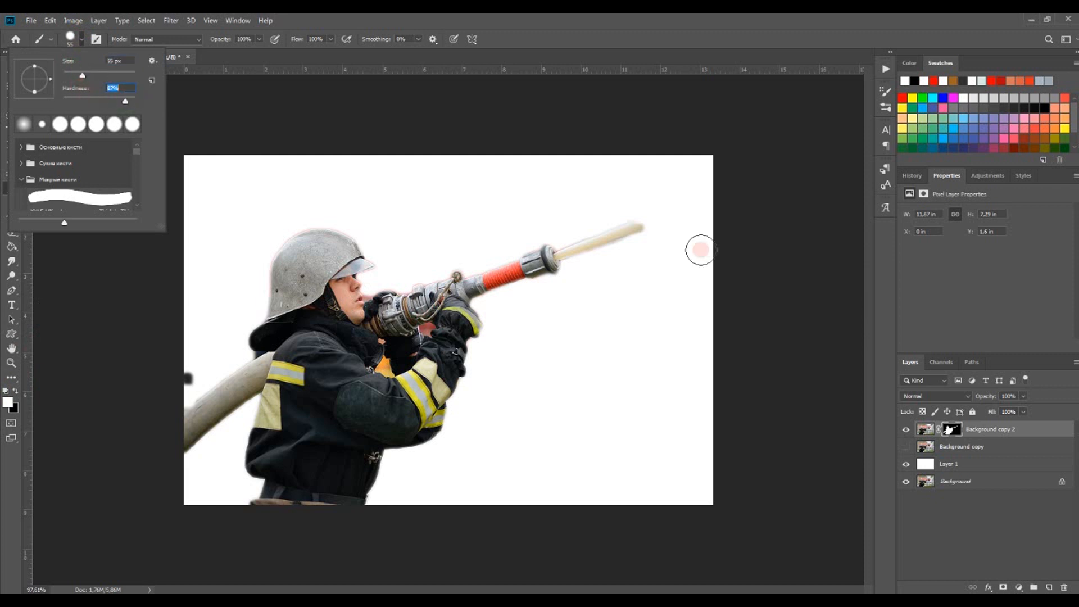
pyautogui.moveTo(633, 230); pyautogui.dragTo(747, 185)
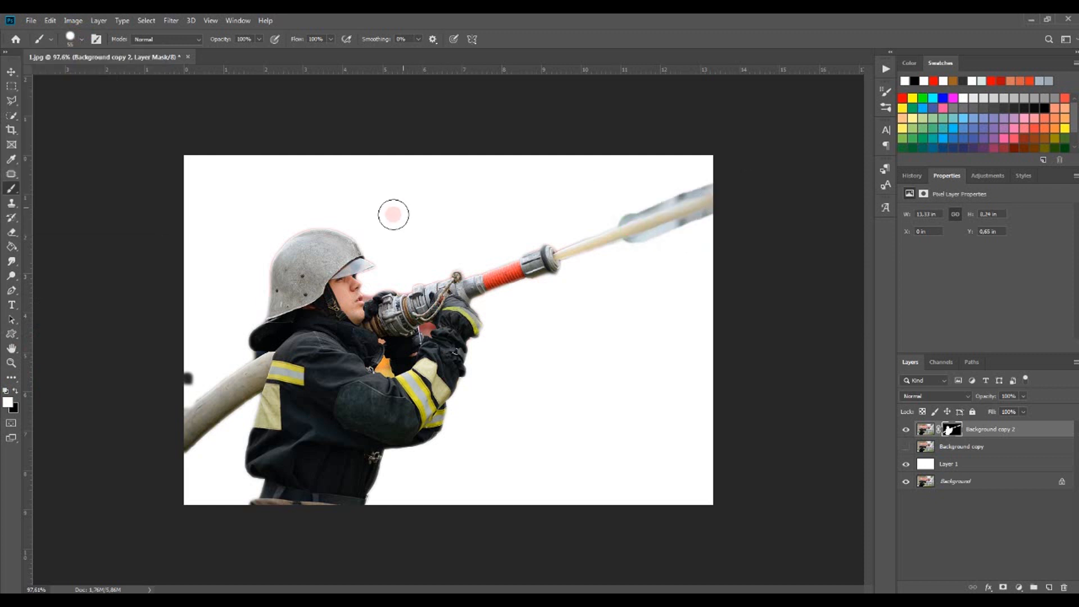
# Paint black on the mask over the blurry spray around the hose end at the image's right edge
pyautogui.click(16, 390)
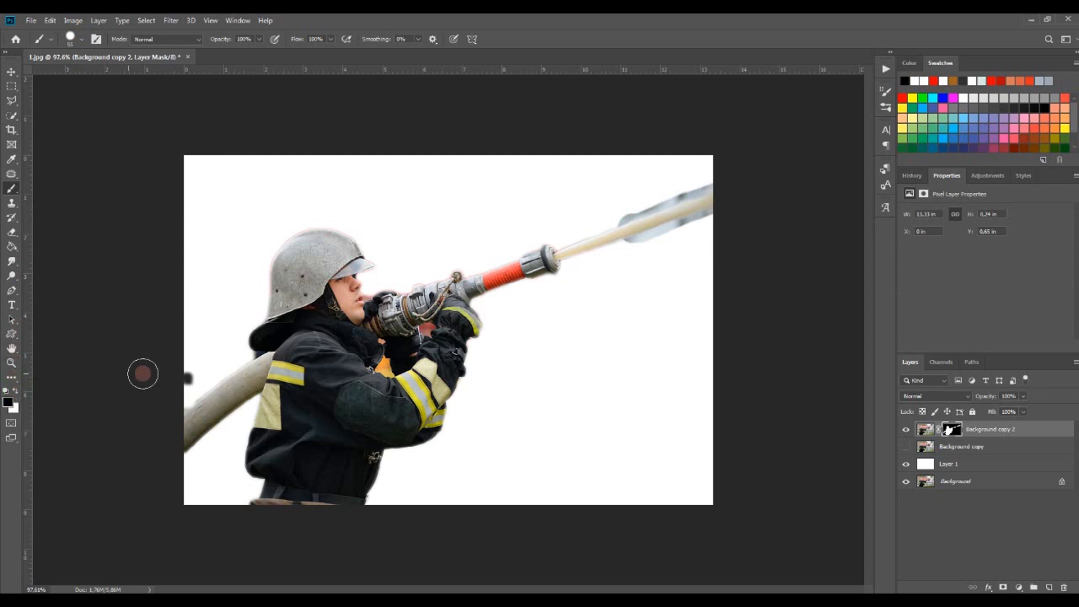
pyautogui.click(15, 389)
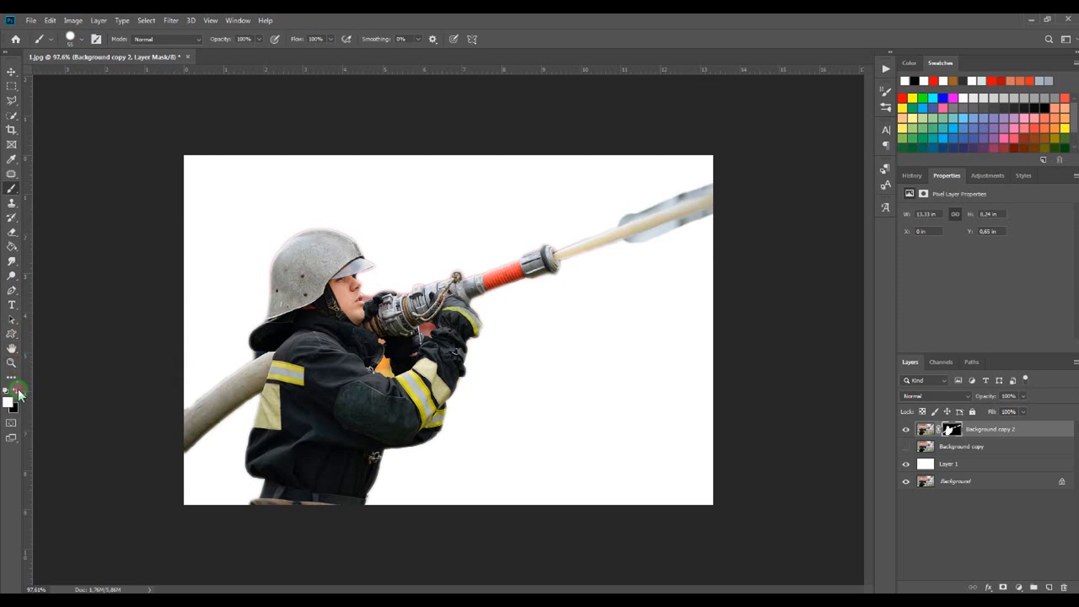
pyautogui.click(66, 39)
pyautogui.moveTo(77, 75); pyautogui.dragTo(71, 73)
pyautogui.click(192, 416)
pyautogui.click(17, 393)
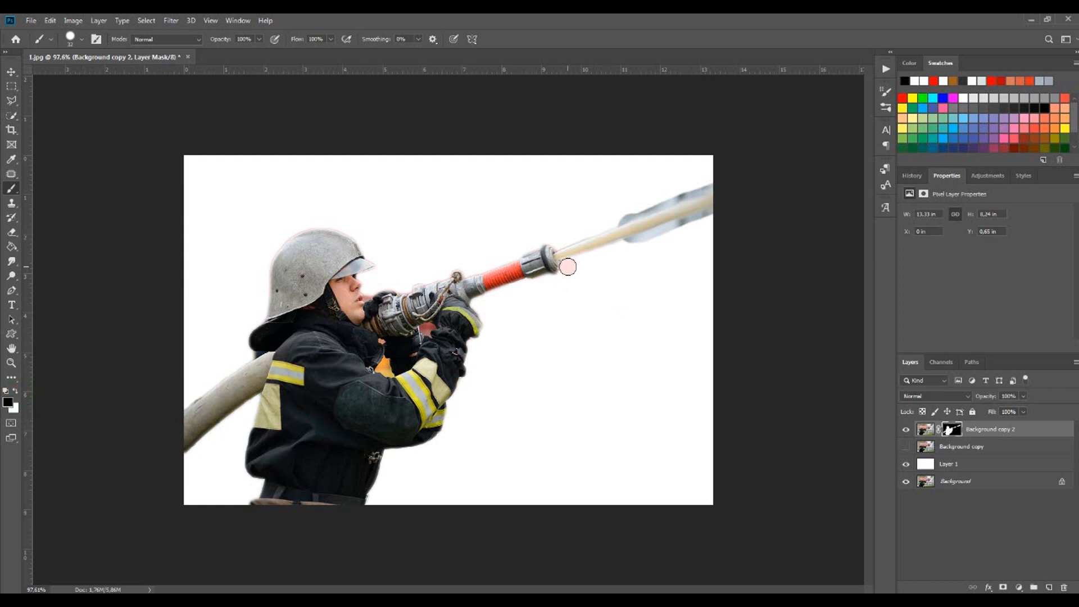
pyautogui.keyDown('shift'); pyautogui.click(712, 215); pyautogui.keyUp('shift')
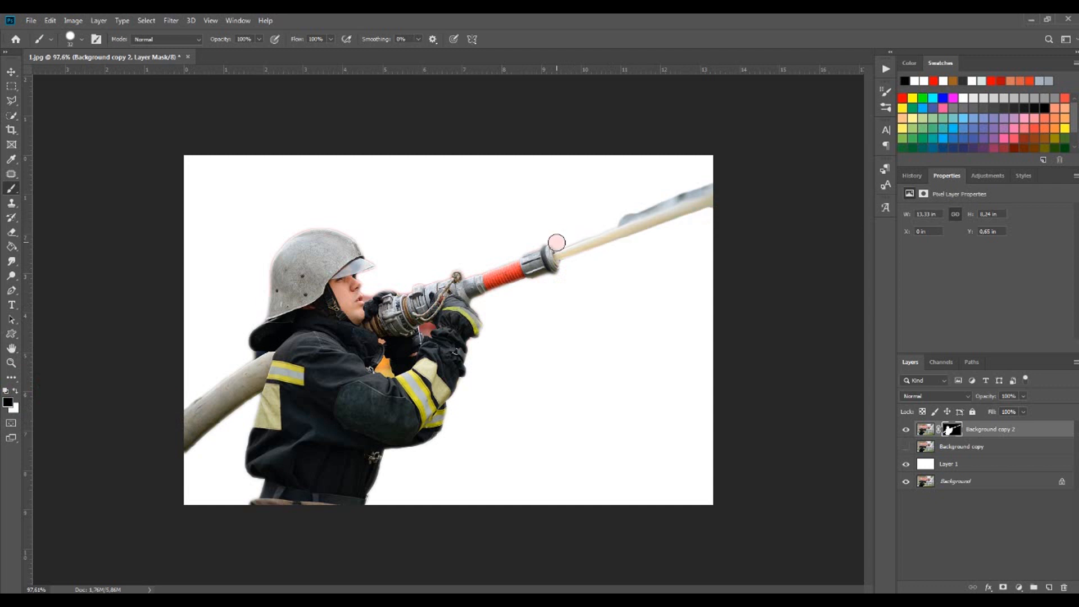
pyautogui.keyDown('shift'); pyautogui.click(711, 183); pyautogui.keyUp('shift')
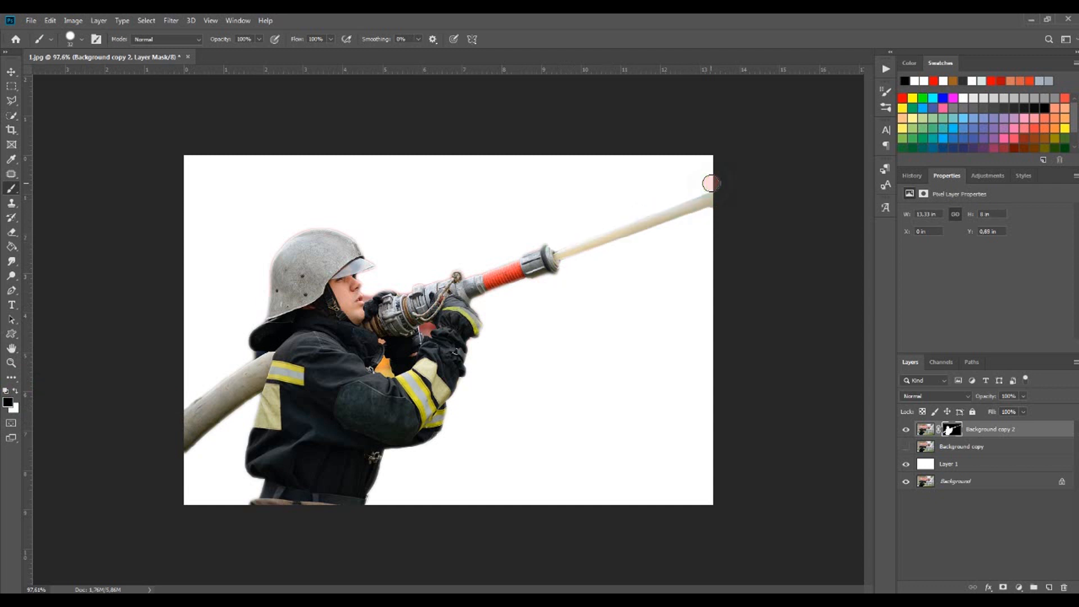
# Paint black on the mask with a 15 px brush to remove background gaps near the nozzle and the arm
pyautogui.click(16, 390)
pyautogui.click(547, 254)
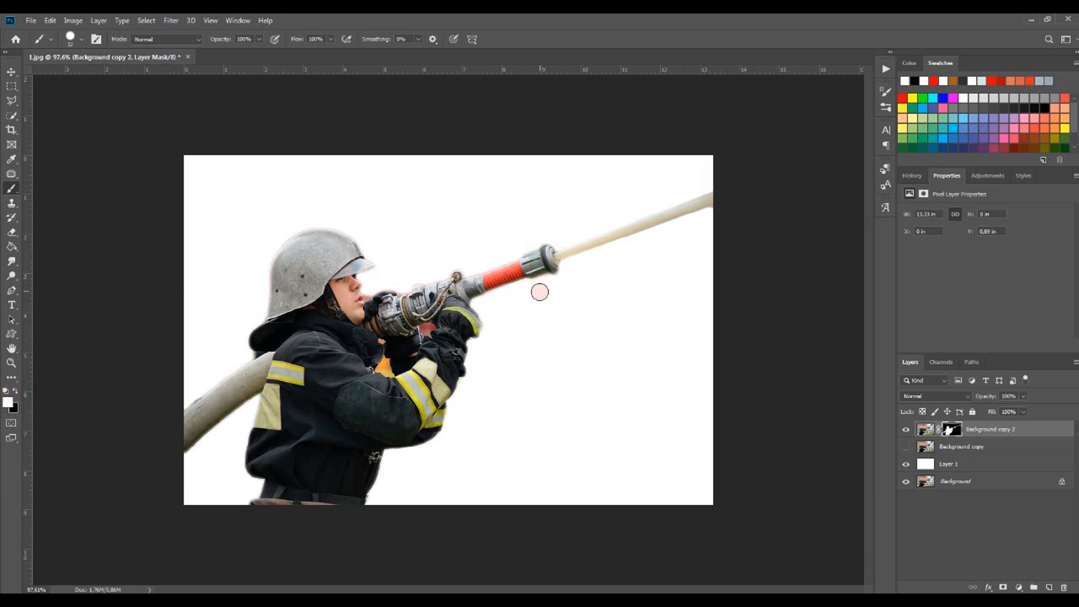
pyautogui.click(82, 39)
pyautogui.moveTo(71, 73); pyautogui.dragTo(66, 75)
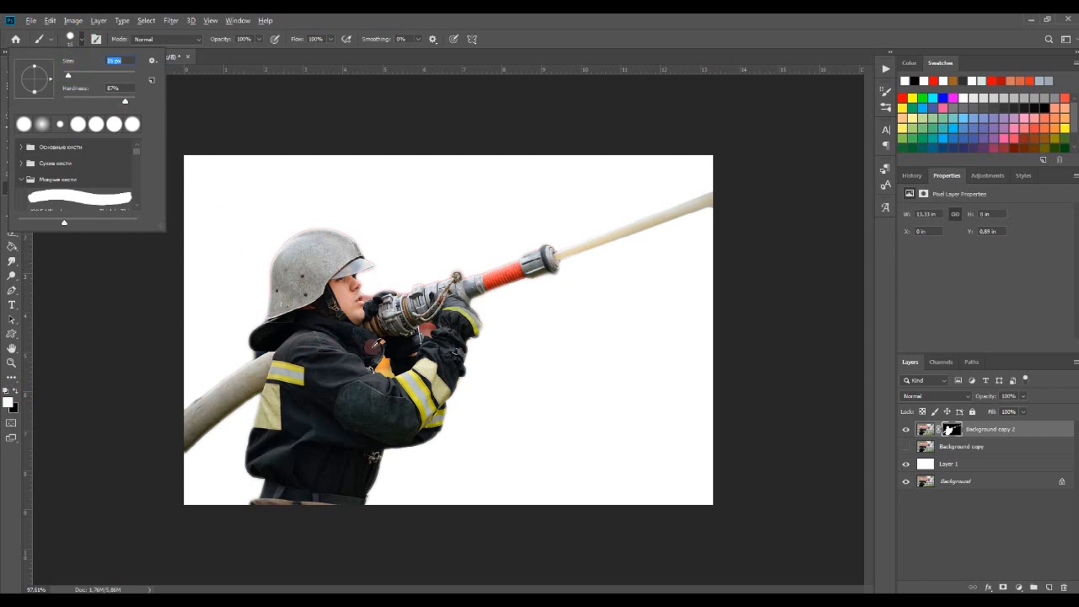
pyautogui.click(109, 99)
pyautogui.click(82, 40)
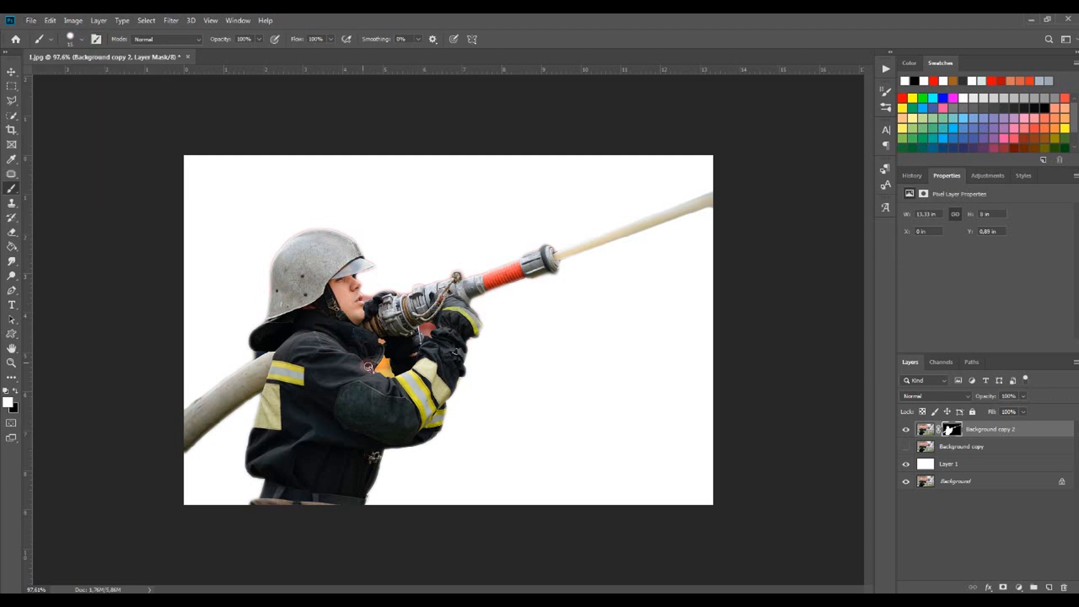
pyautogui.scroll(3, 369, 366)
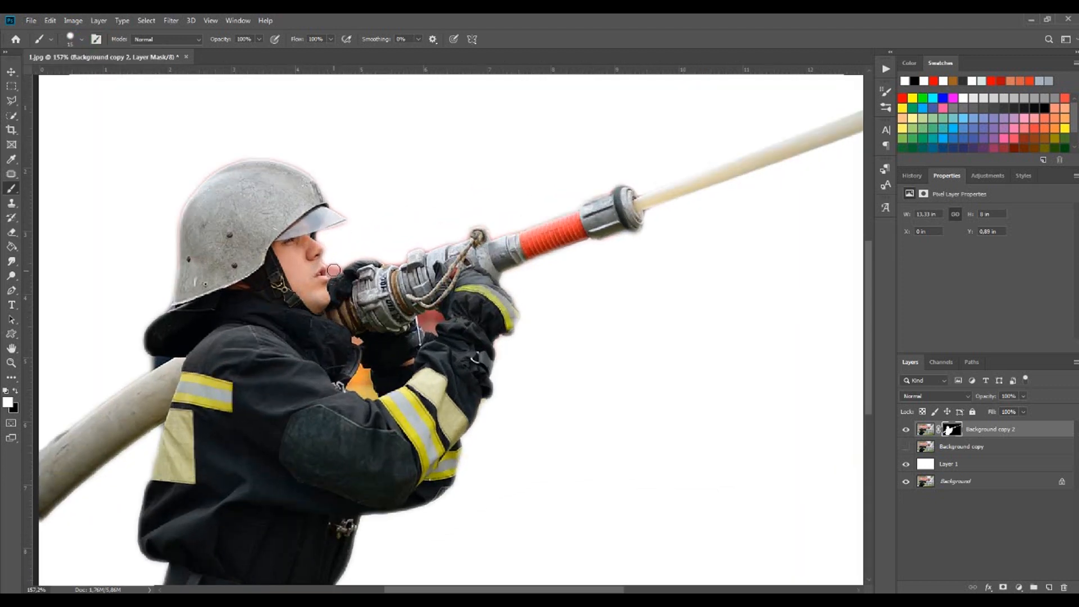
pyautogui.click(16, 391)
pyautogui.moveTo(339, 264); pyautogui.dragTo(382, 256)
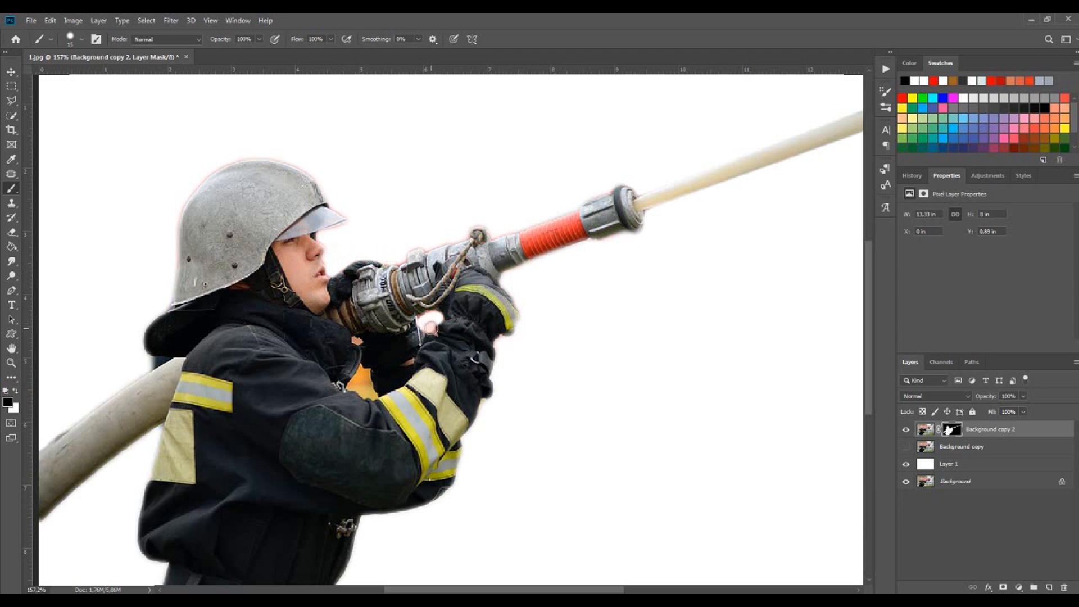
pyautogui.moveTo(360, 371)
pyautogui.mouseDown()
pyautogui.moveTo(353, 384)
pyautogui.moveTo(372, 394)
pyautogui.moveTo(367, 378)
pyautogui.mouseUp()
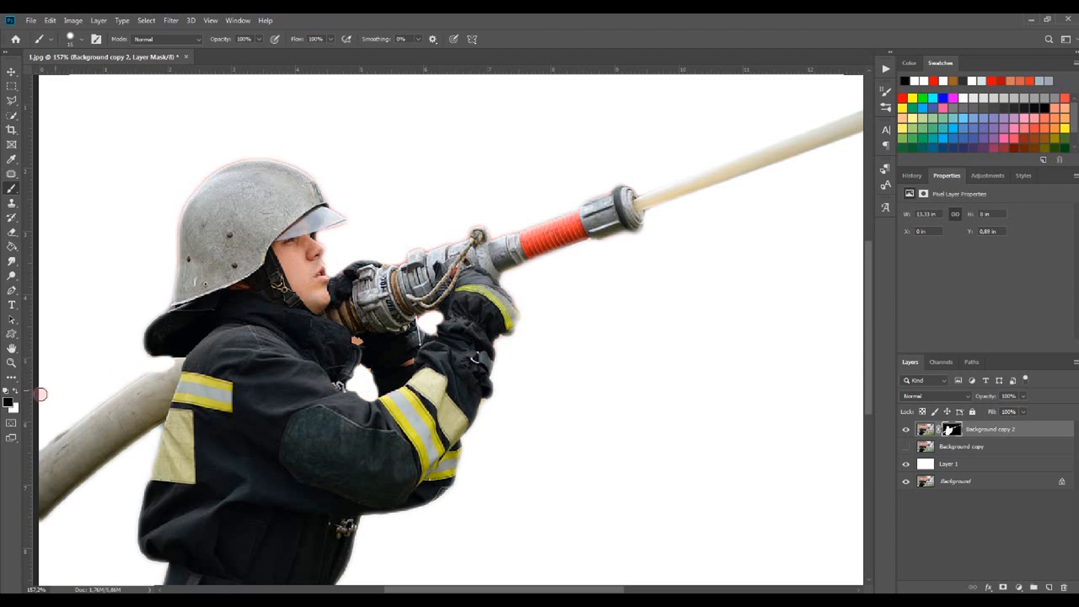
# Refine the mask along the hose near the left shoulder, painting white to restore it and black to trim its lower edge
pyautogui.click(16, 390)
pyautogui.moveTo(151, 378); pyautogui.dragTo(170, 370)
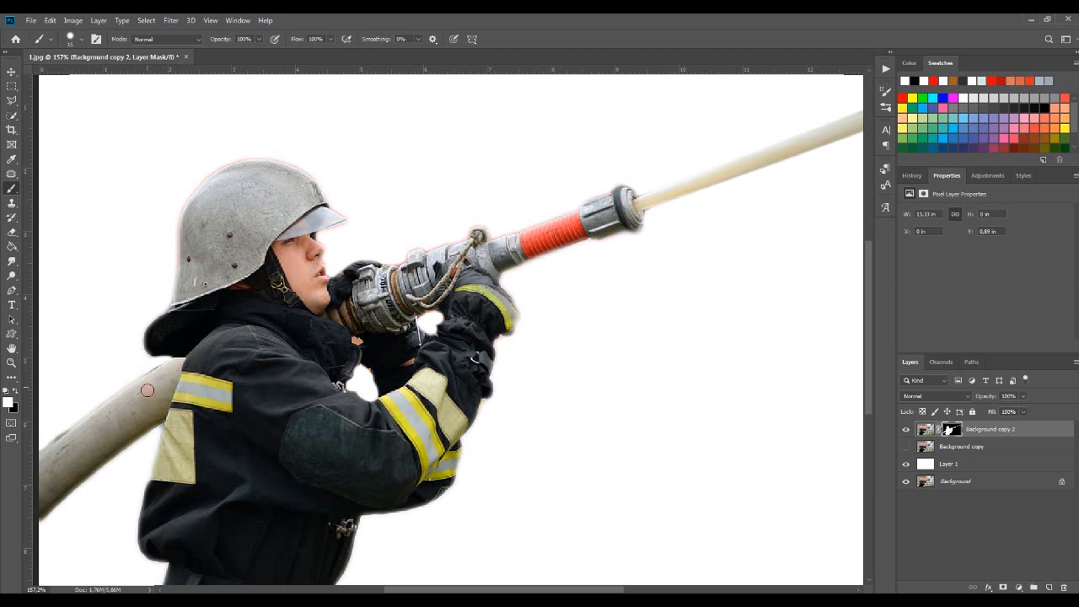
pyautogui.scroll(-2, 378, 430)
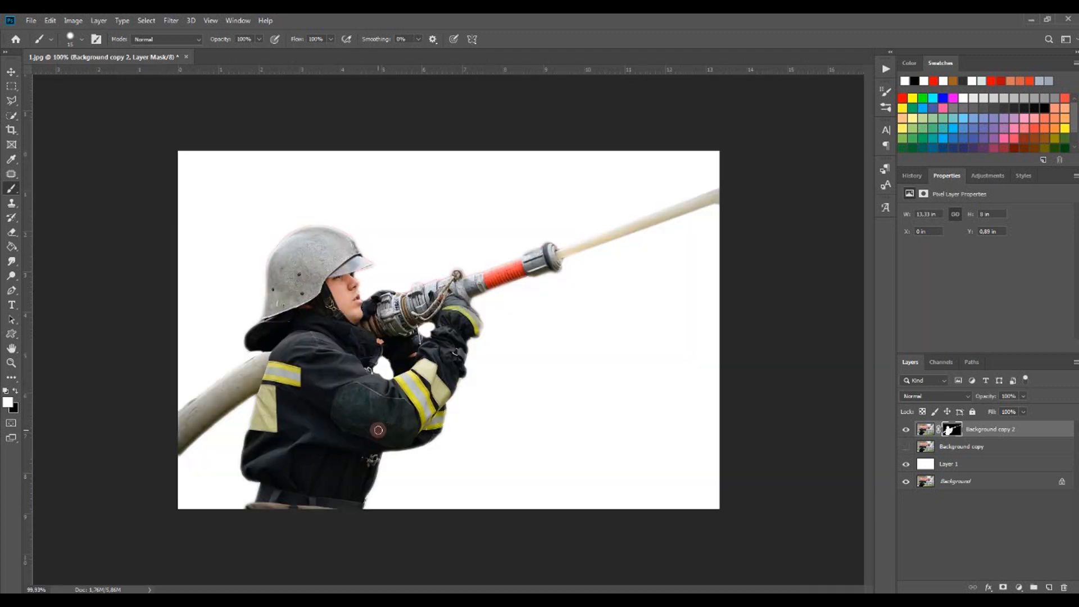
pyautogui.scroll(1, 377, 421)
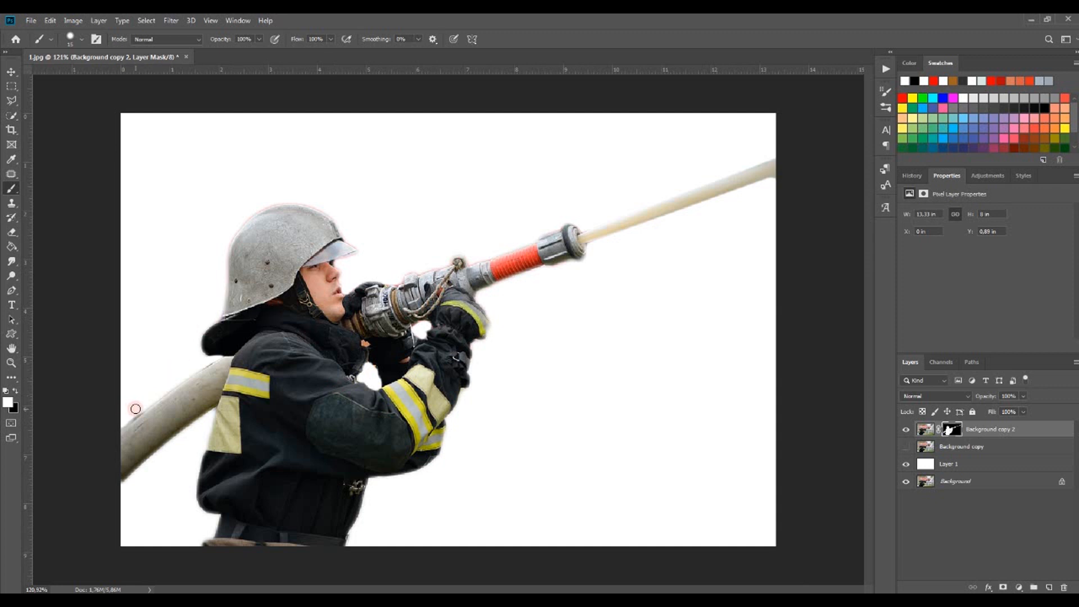
pyautogui.click(15, 390)
pyautogui.moveTo(145, 403); pyautogui.dragTo(117, 421)
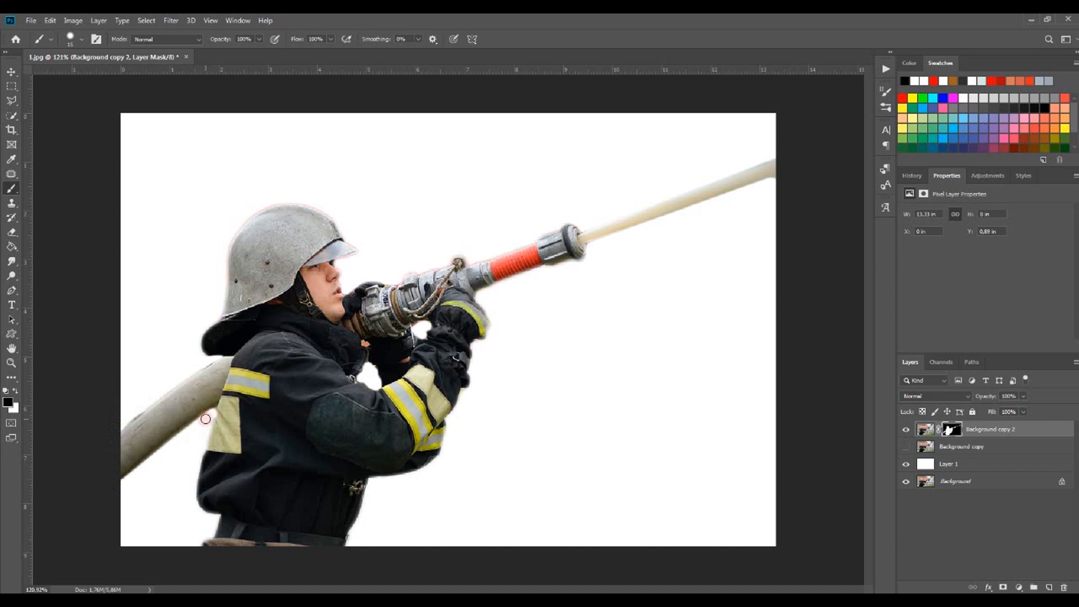
pyautogui.click(15, 390)
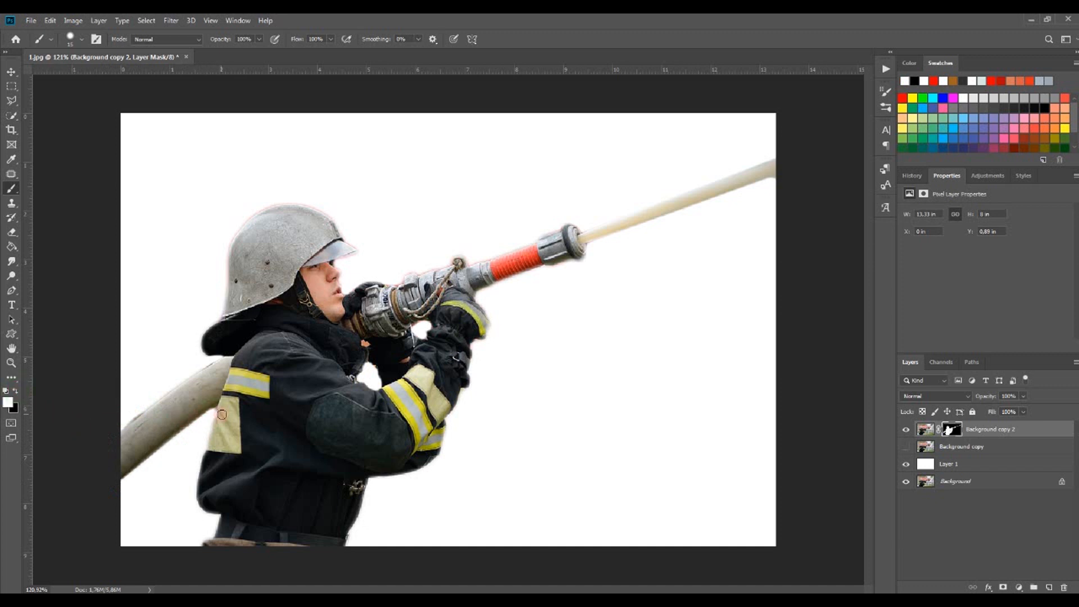
pyautogui.rightClick(285, 392)
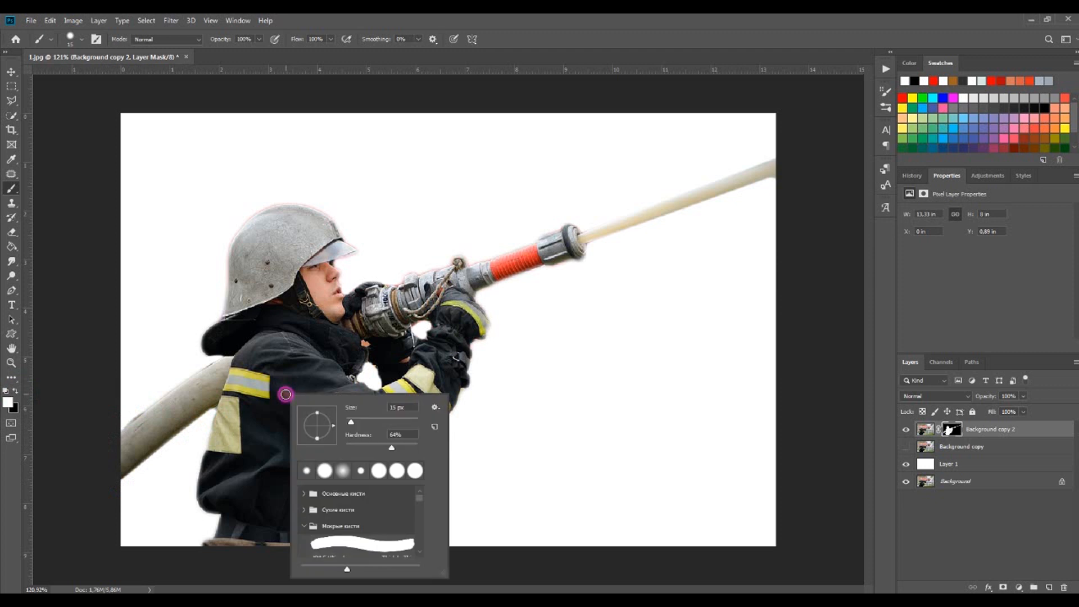
pyautogui.press('w')
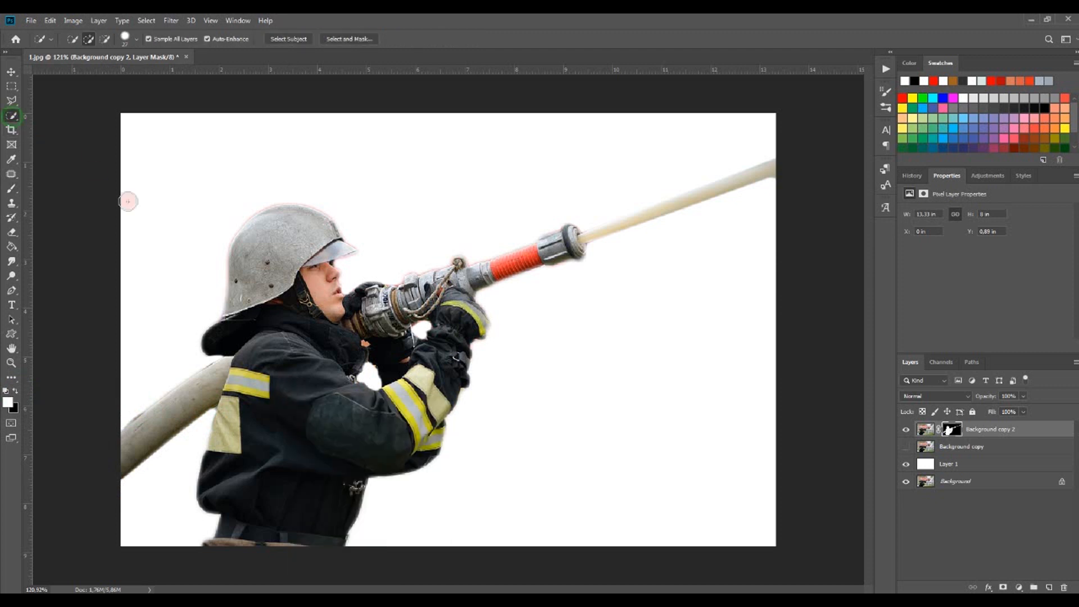
pyautogui.rightClick(304, 396)
pyautogui.click(725, 498)
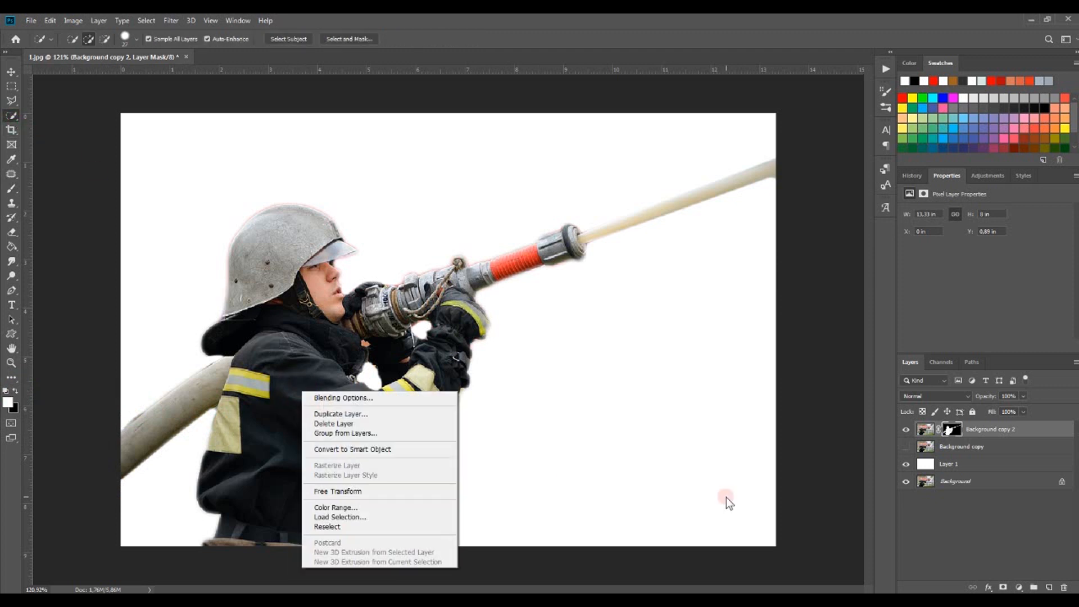
pyautogui.click(992, 434)
# Drag the 2.jpg forest fire photo from the file explorer into the document and scale it proportionally to cover the canvas
pyautogui.hotkey('alt', 'Tab')
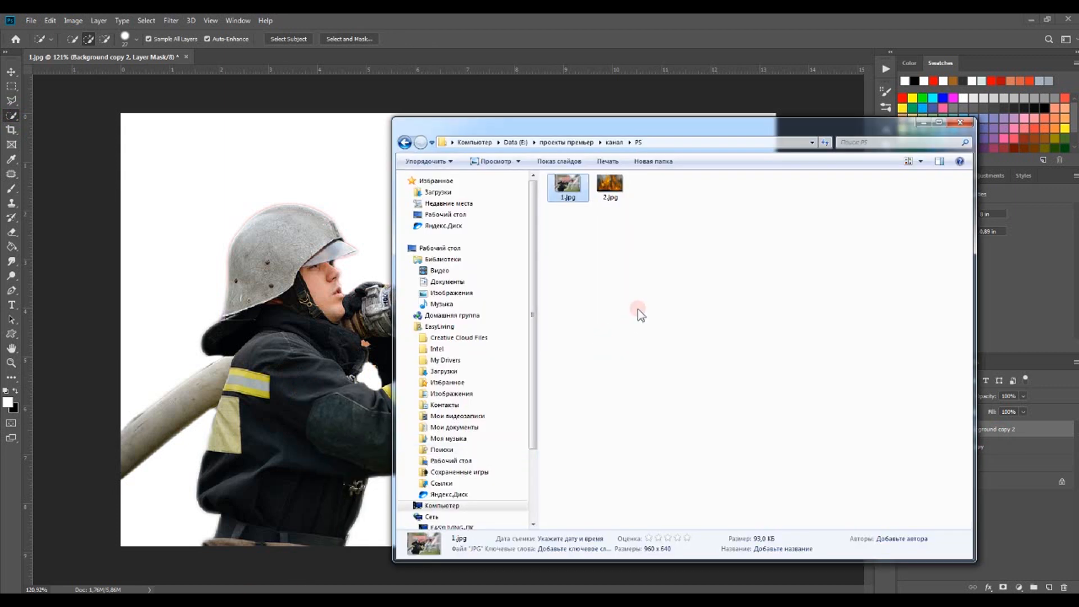
pyautogui.moveTo(610, 191); pyautogui.dragTo(325, 366)
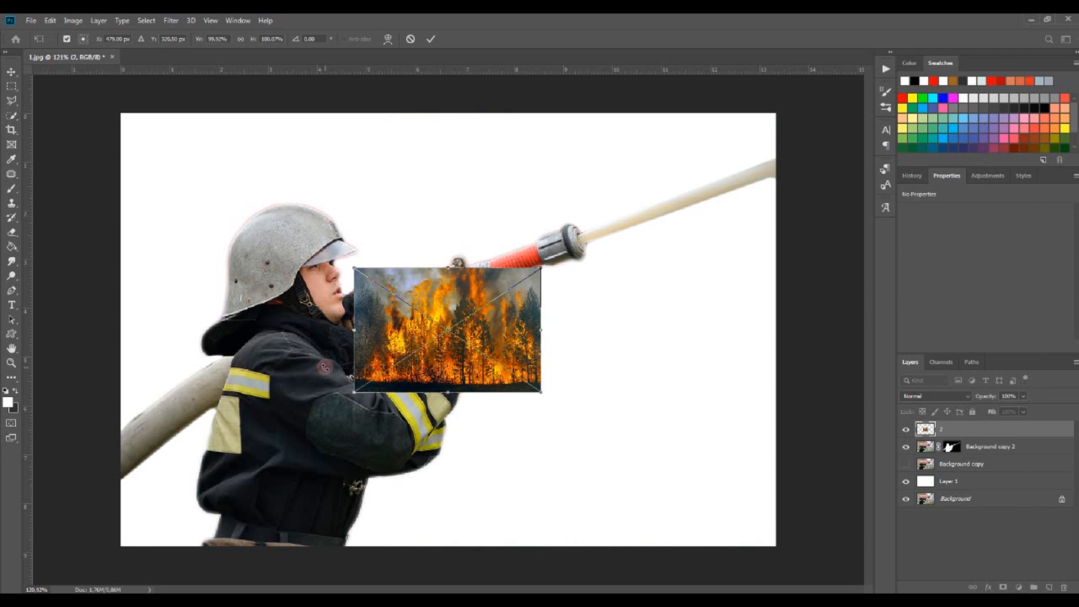
pyautogui.click(240, 38)
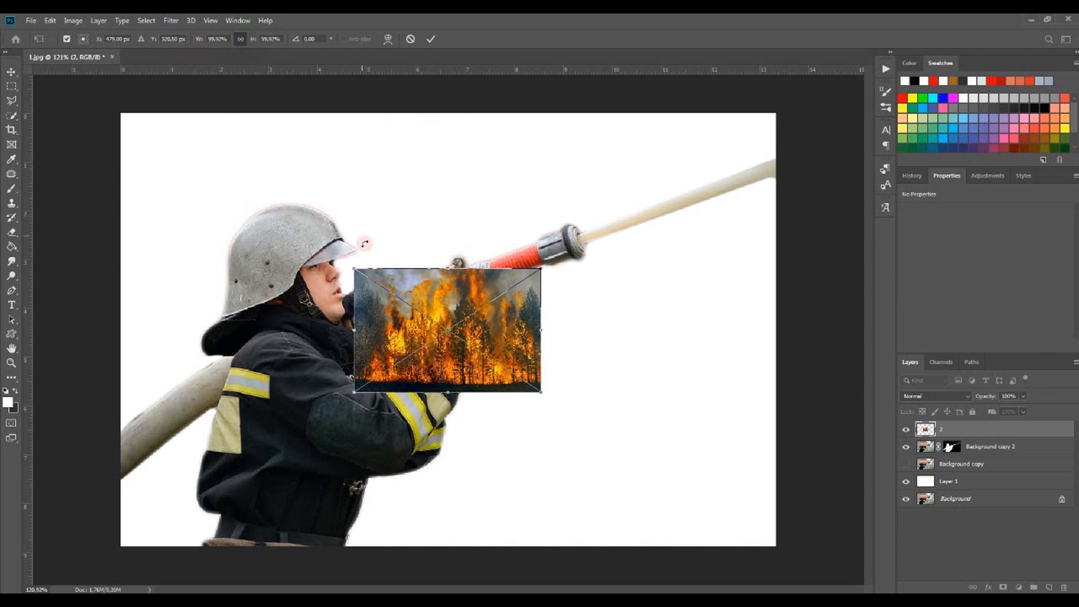
pyautogui.moveTo(354, 268); pyautogui.dragTo(117, 111)
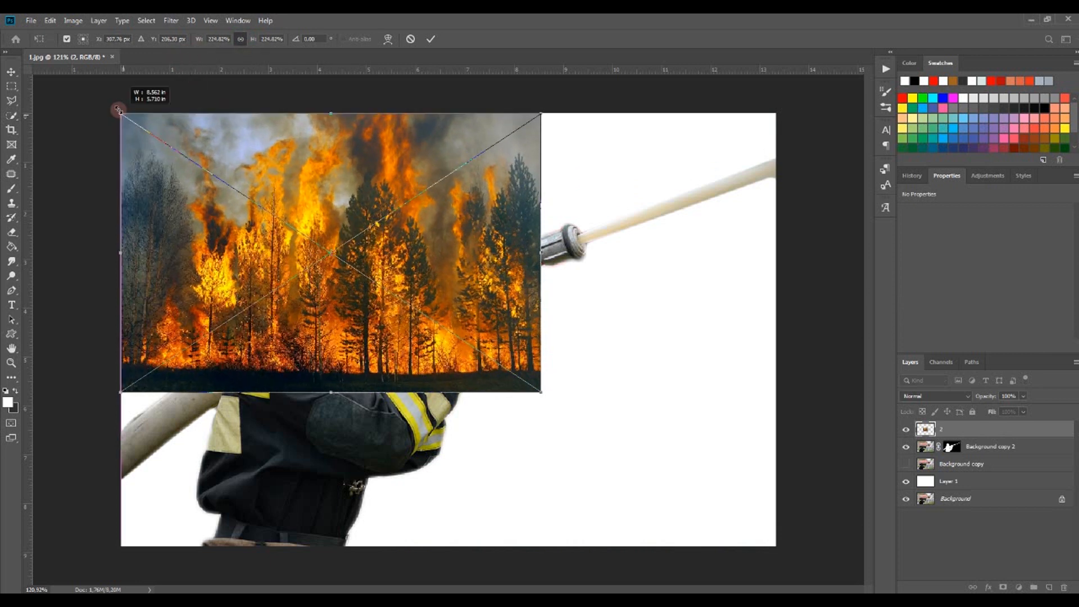
pyautogui.moveTo(541, 392); pyautogui.dragTo(809, 583)
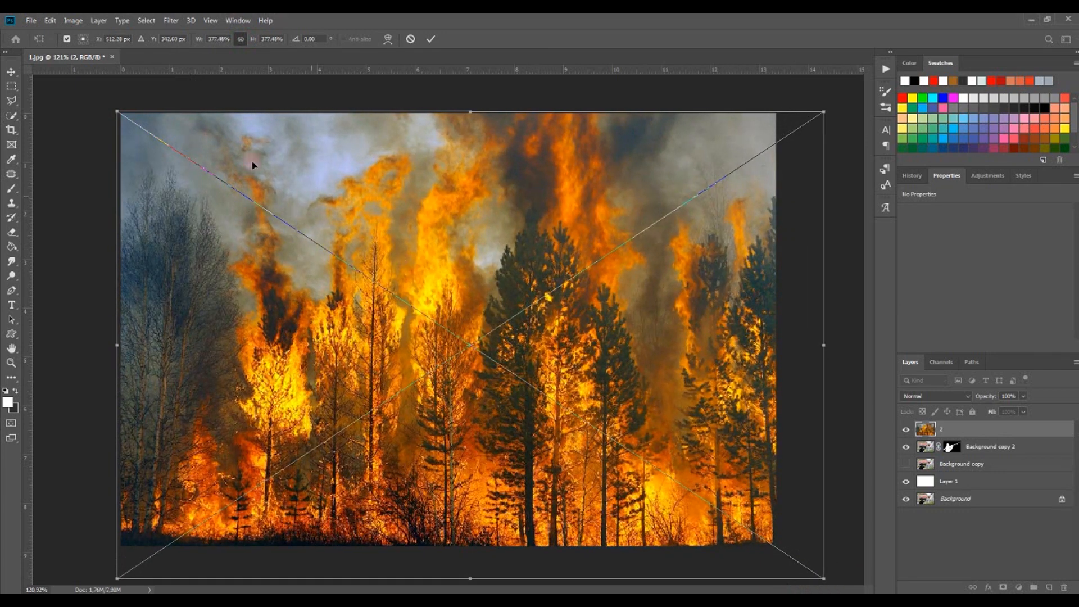
pyautogui.moveTo(119, 110); pyautogui.dragTo(96, 98)
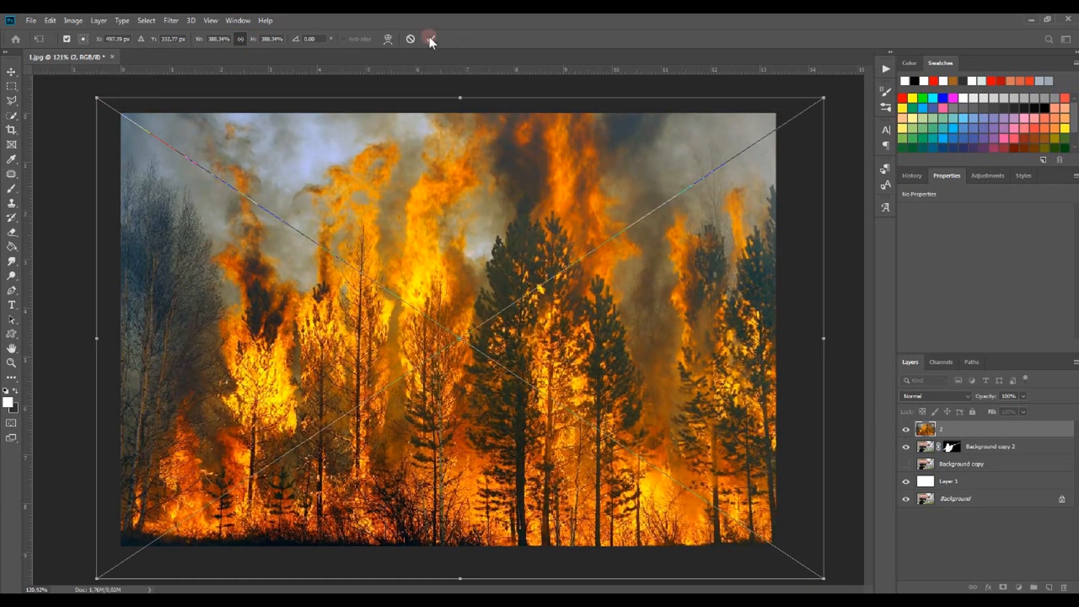
pyautogui.click(430, 39)
# Clip the fire photo to the firefighter layer as a clipping mask and enlarge it further with Free Transform
pyautogui.rightClick(968, 431)
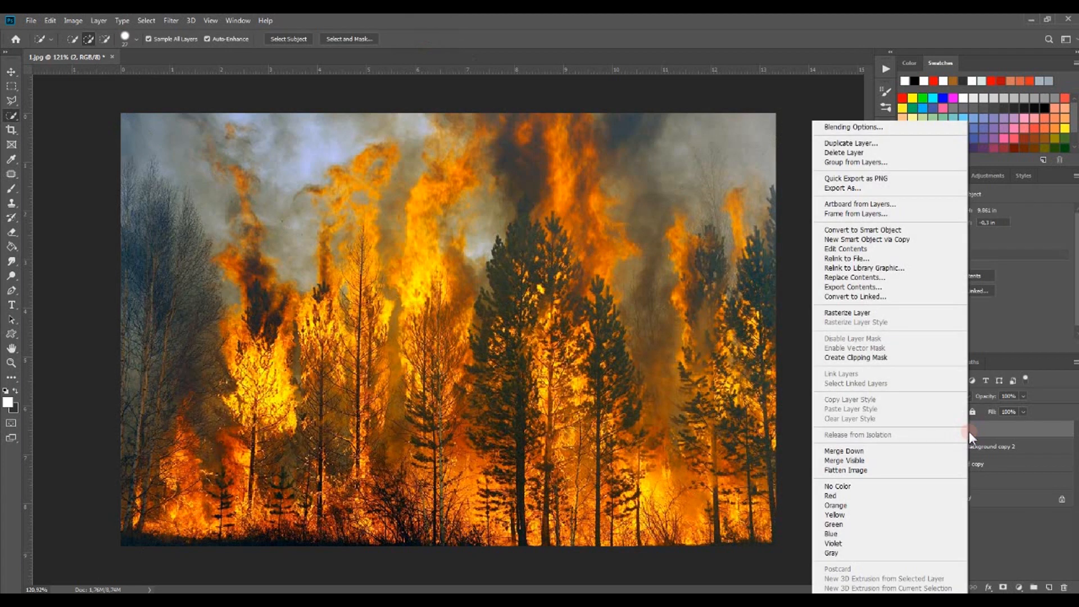
pyautogui.click(929, 358)
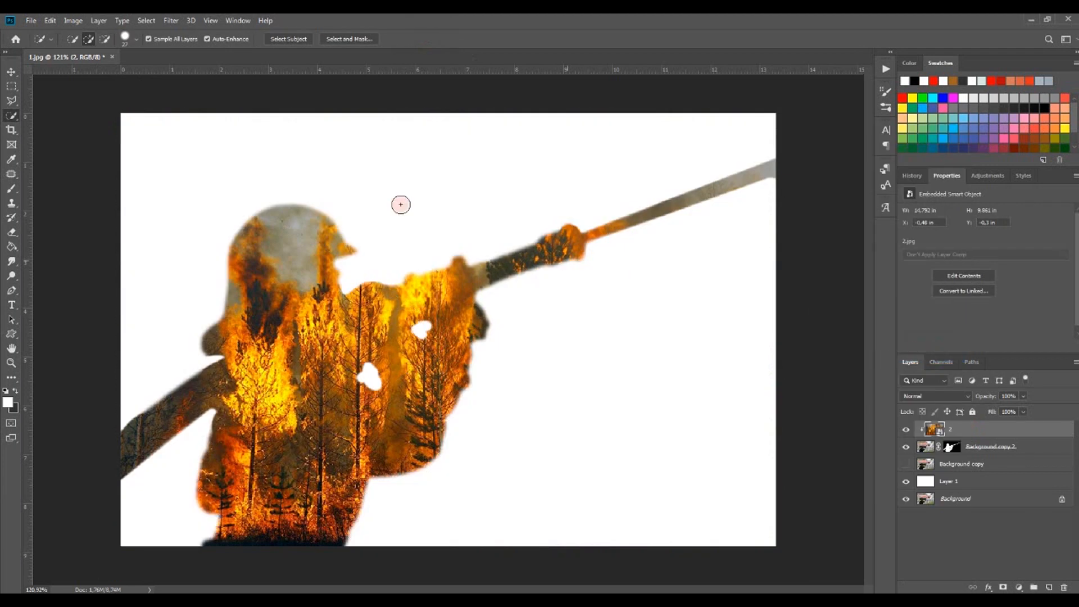
pyautogui.click(50, 21)
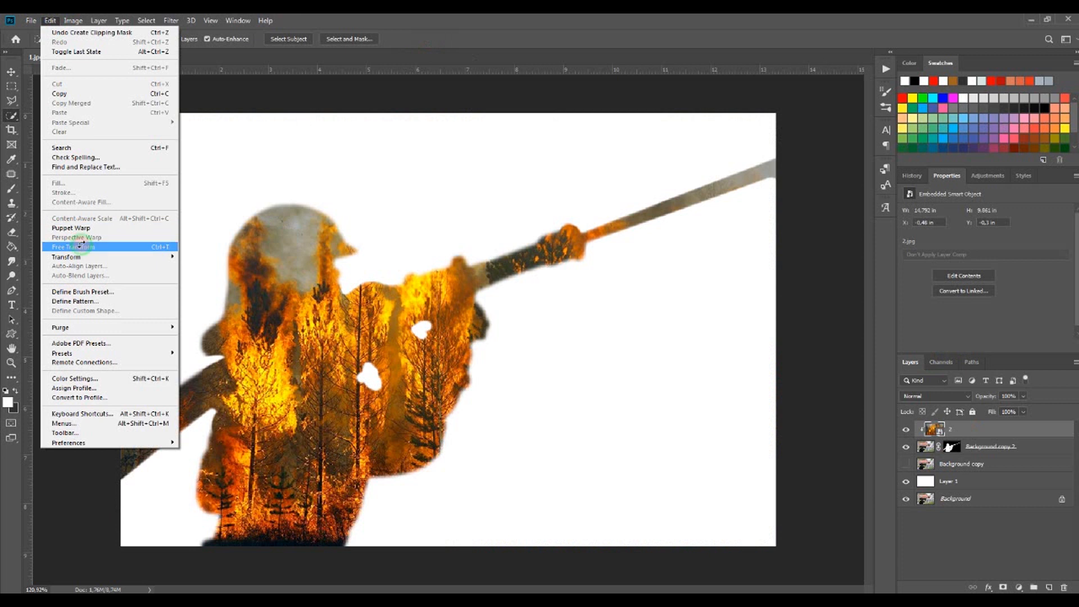
pyautogui.click(79, 247)
pyautogui.moveTo(96, 101); pyautogui.dragTo(2, 15)
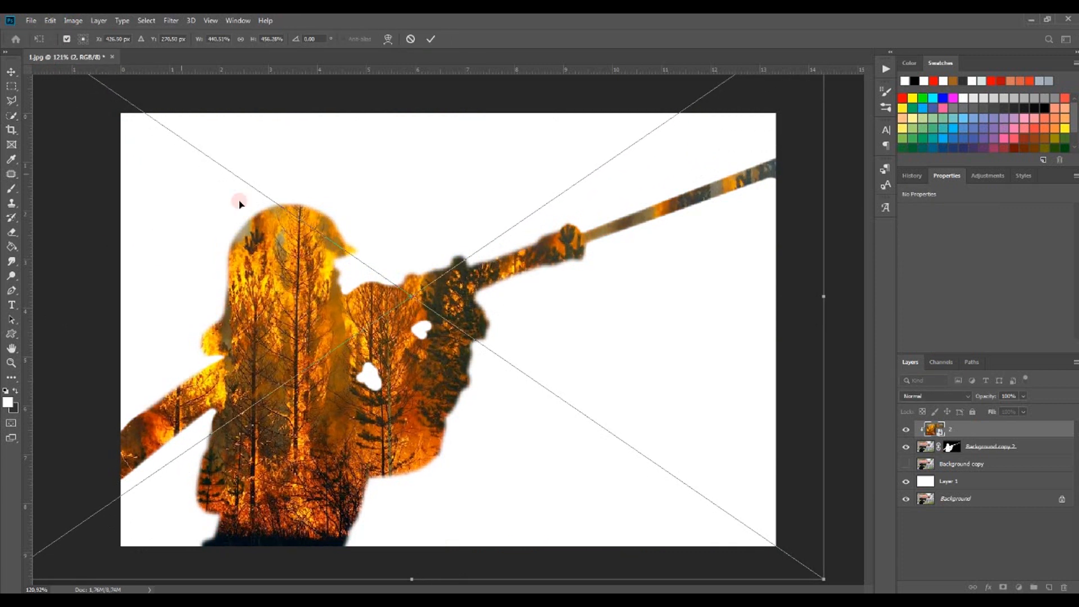
pyautogui.click(430, 38)
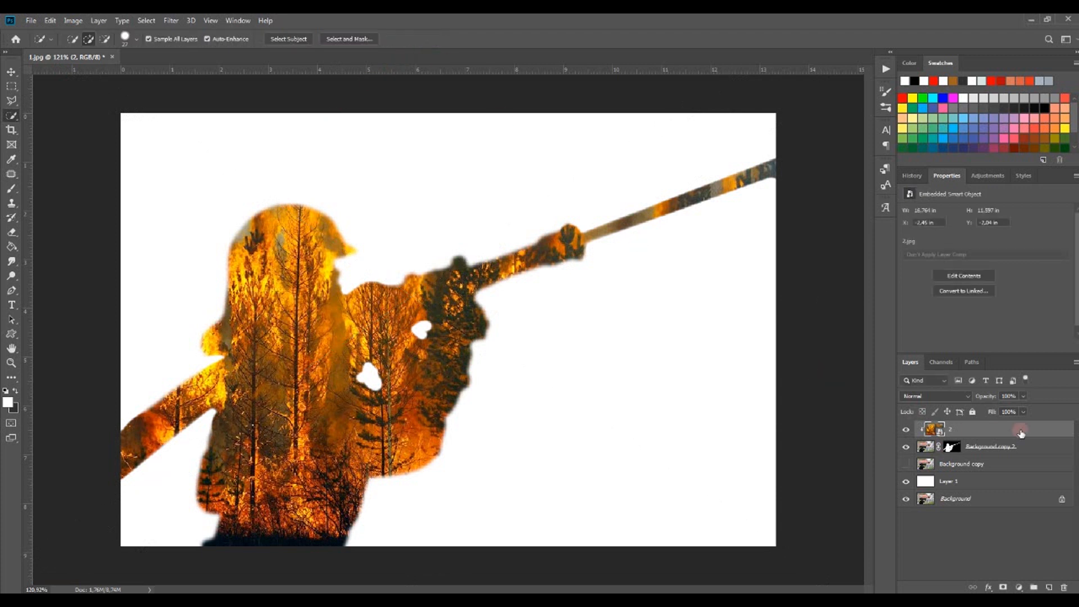
# Lower the fire layer's opacity to 76% and add a layer mask to it
pyautogui.click(1023, 396)
pyautogui.moveTo(1011, 409); pyautogui.dragTo(1010, 407)
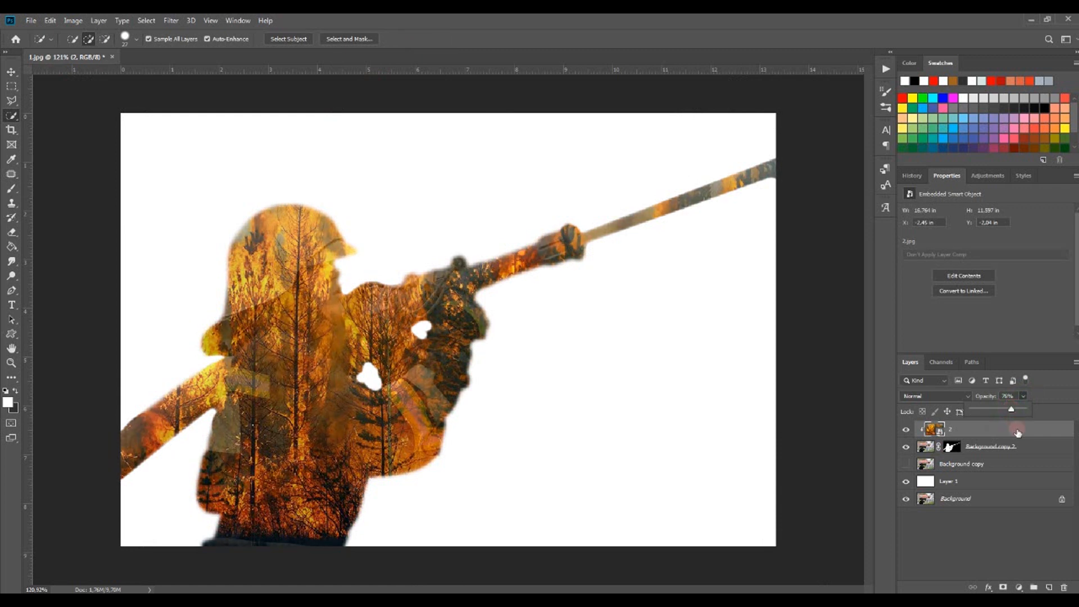
pyautogui.click(1003, 588)
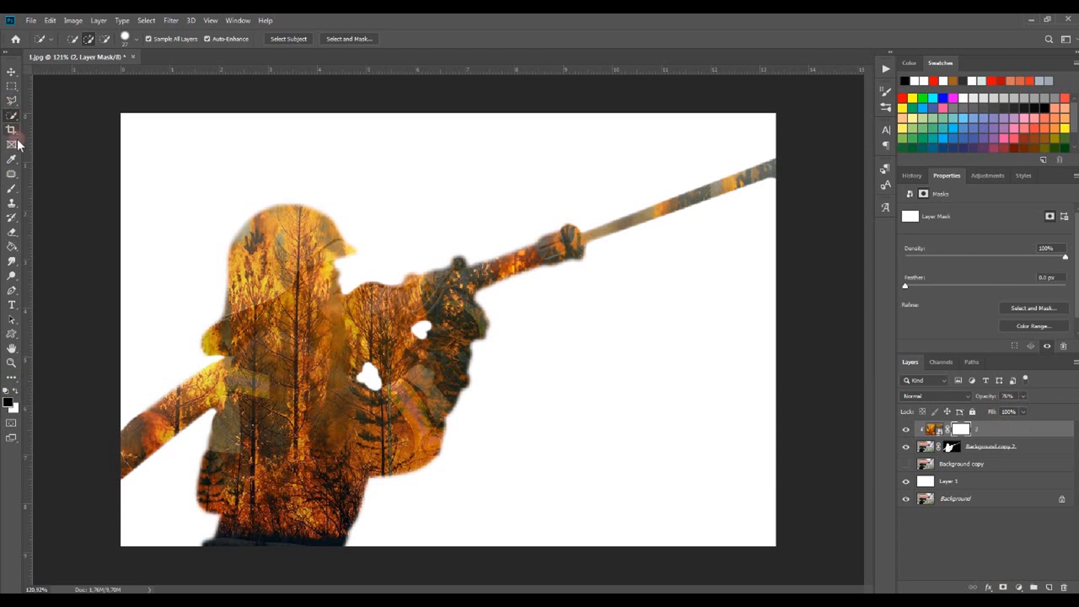
# Paint black on the fire layer's mask with a large soft brush to start revealing the firefighter's face
pyautogui.click(12, 188)
pyautogui.click(81, 38)
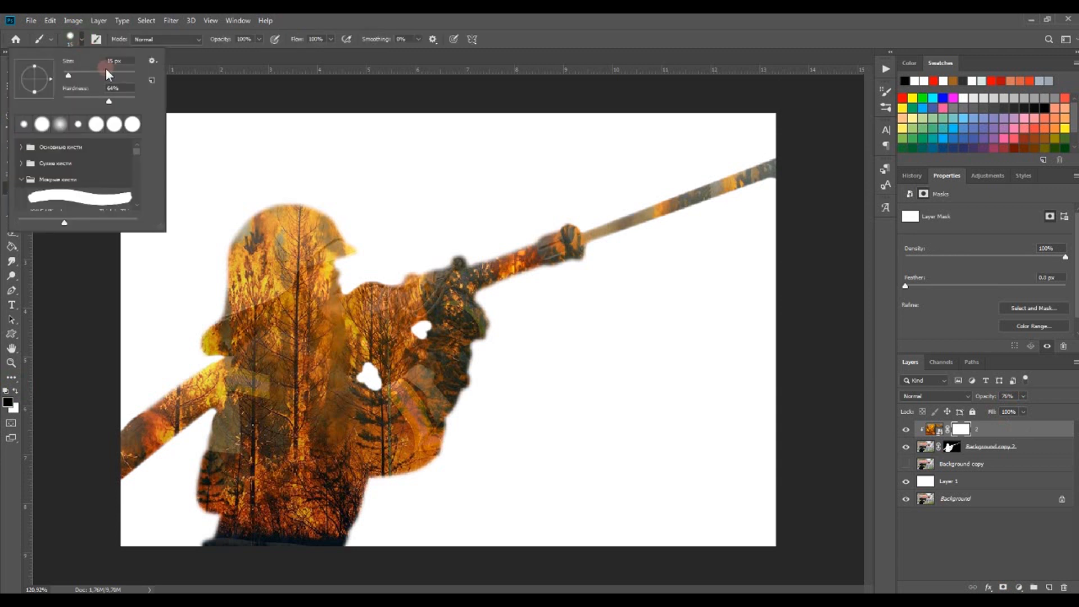
pyautogui.moveTo(106, 102); pyautogui.dragTo(81, 101)
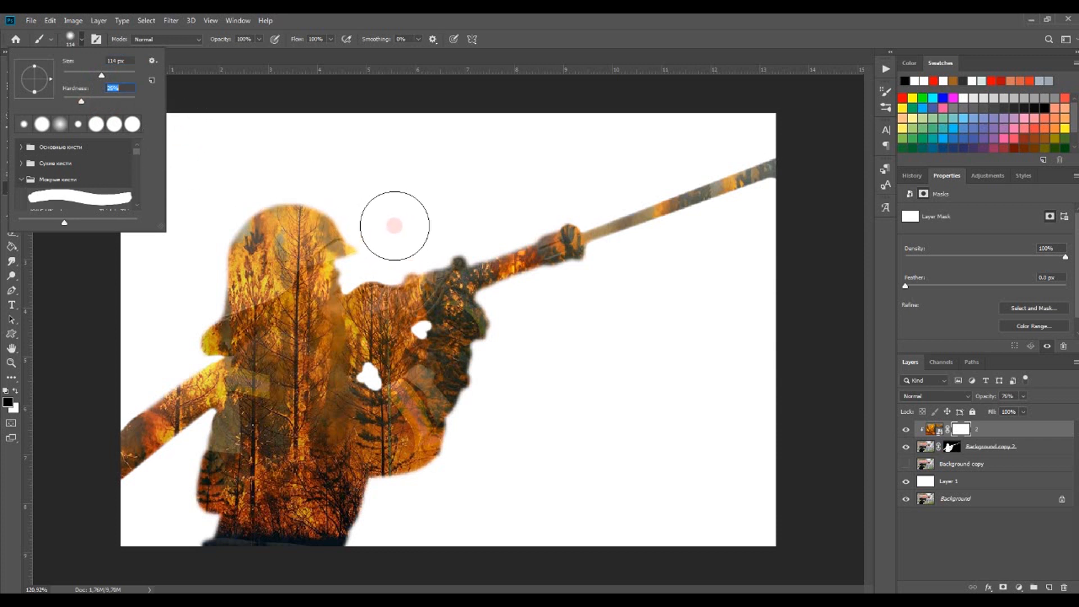
pyautogui.moveTo(101, 75); pyautogui.dragTo(83, 72)
pyautogui.moveTo(347, 266)
pyautogui.mouseDown()
pyautogui.moveTo(344, 282)
pyautogui.moveTo(336, 268)
pyautogui.mouseUp()
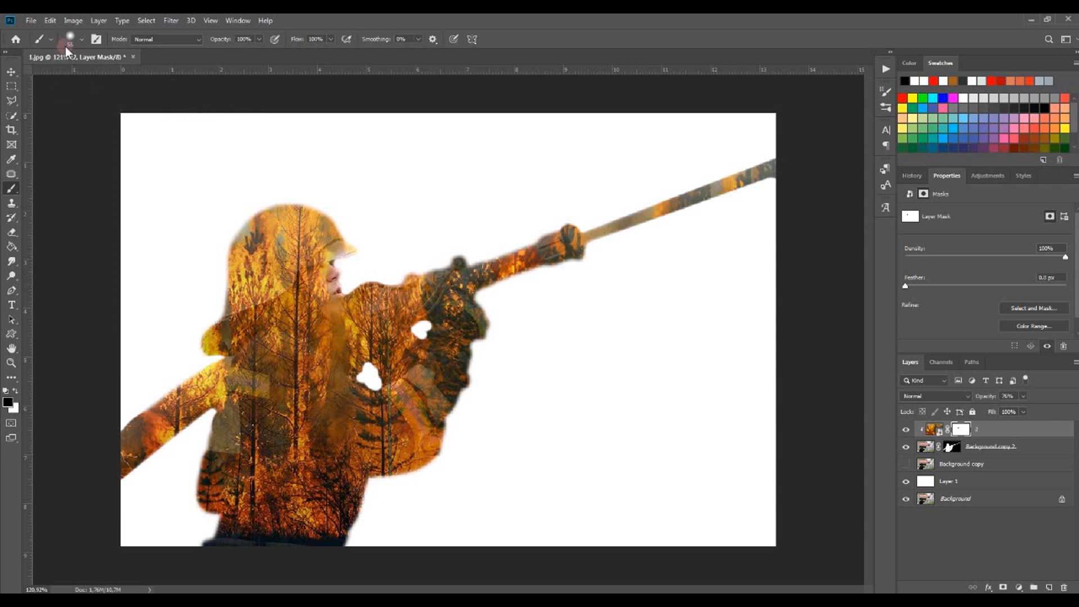
pyautogui.click(50, 21)
pyautogui.click(51, 21)
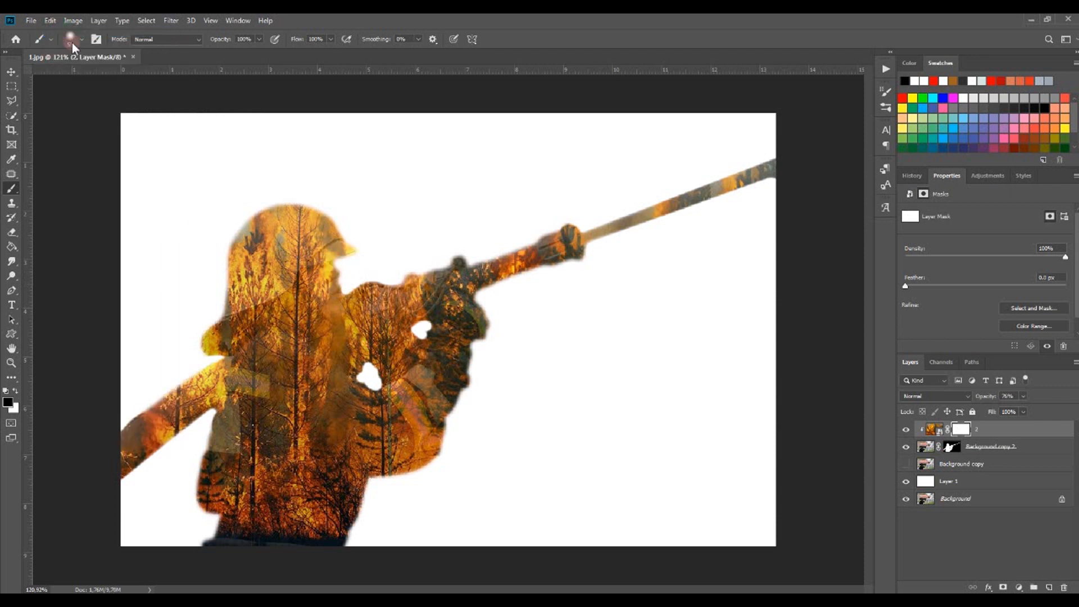
# Paint black on the fire layer's mask with a 55 px, 0% hardness brush over the face and the helmet's back edge
pyautogui.click(71, 38)
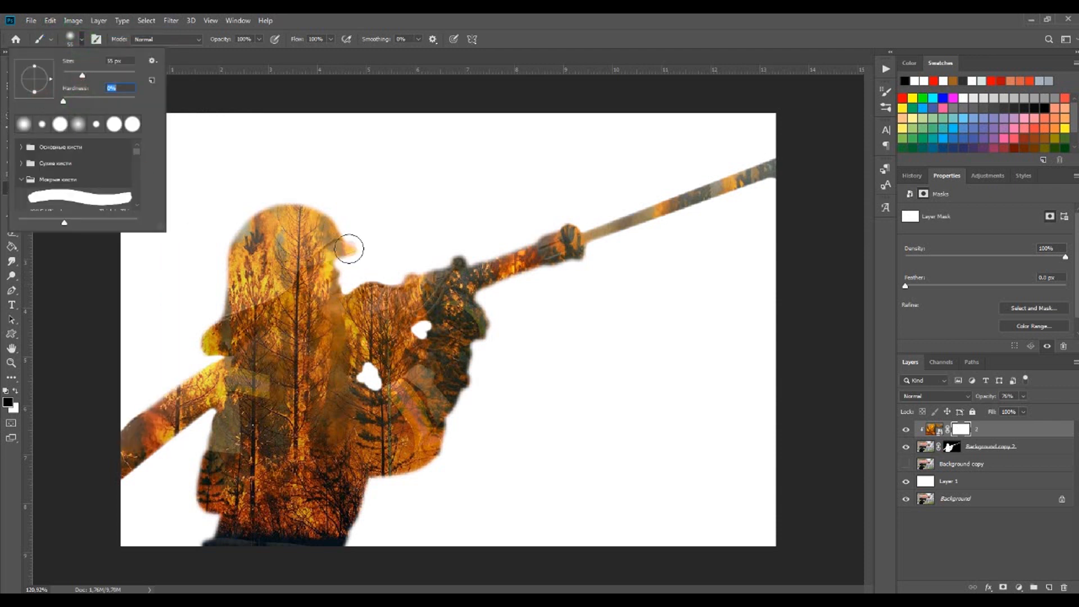
pyautogui.moveTo(366, 246)
pyautogui.mouseDown()
pyautogui.moveTo(339, 272)
pyautogui.moveTo(343, 284)
pyautogui.mouseUp()
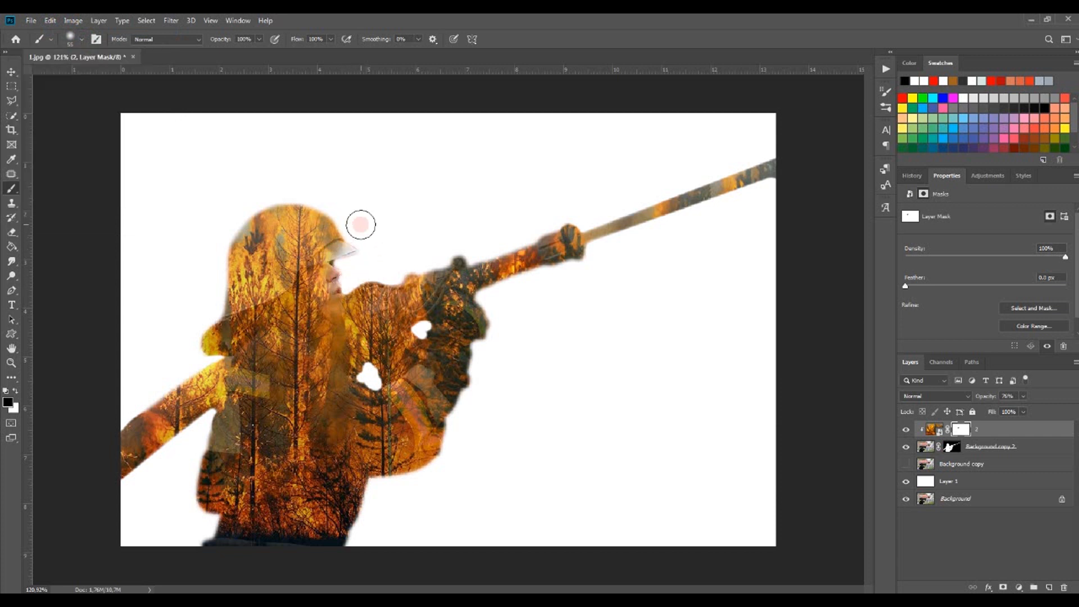
pyautogui.moveTo(280, 188)
pyautogui.mouseDown()
pyautogui.moveTo(245, 198)
pyautogui.moveTo(212, 240)
pyautogui.moveTo(190, 342)
pyautogui.mouseUp()
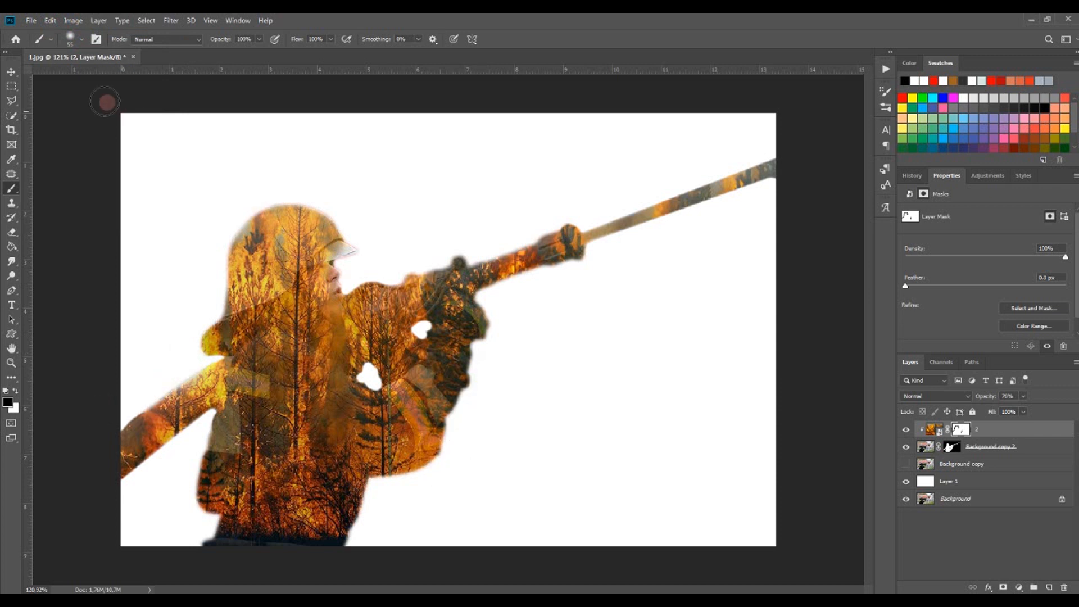
# Paint black on the fire layer's mask with a 95 px brush over the nozzle, hose and gloved hands to reveal them
pyautogui.click(82, 39)
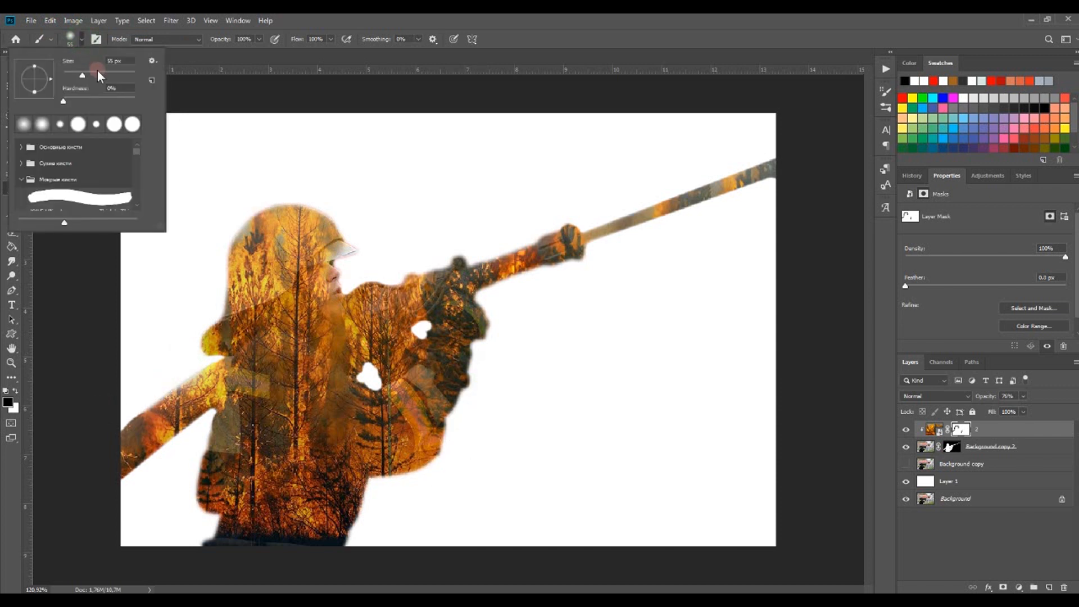
pyautogui.click(499, 386)
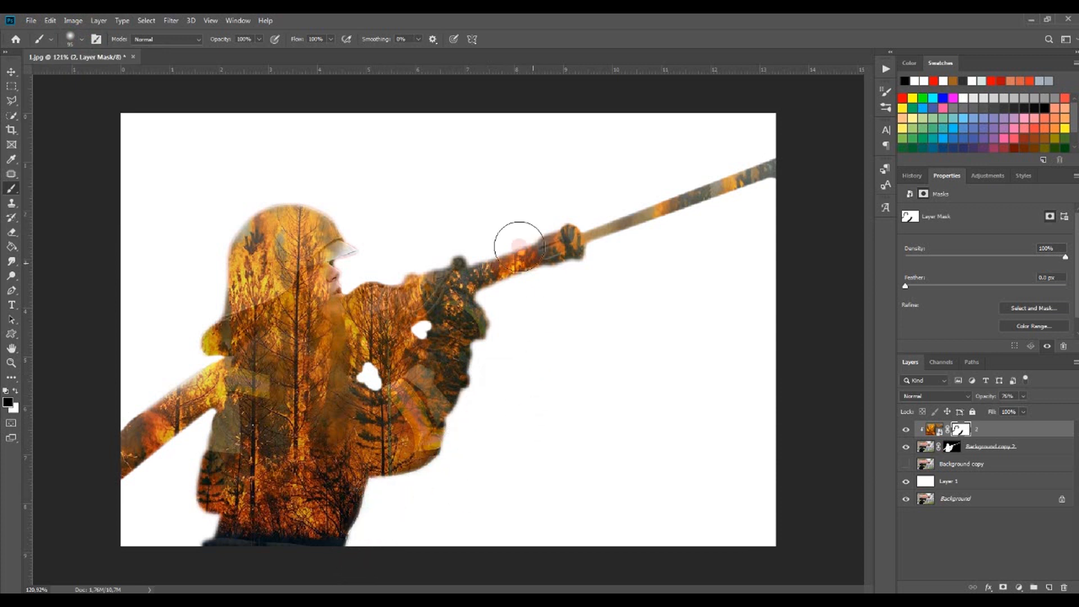
pyautogui.moveTo(373, 265)
pyautogui.mouseDown()
pyautogui.moveTo(484, 238)
pyautogui.moveTo(556, 200)
pyautogui.moveTo(500, 255)
pyautogui.mouseUp()
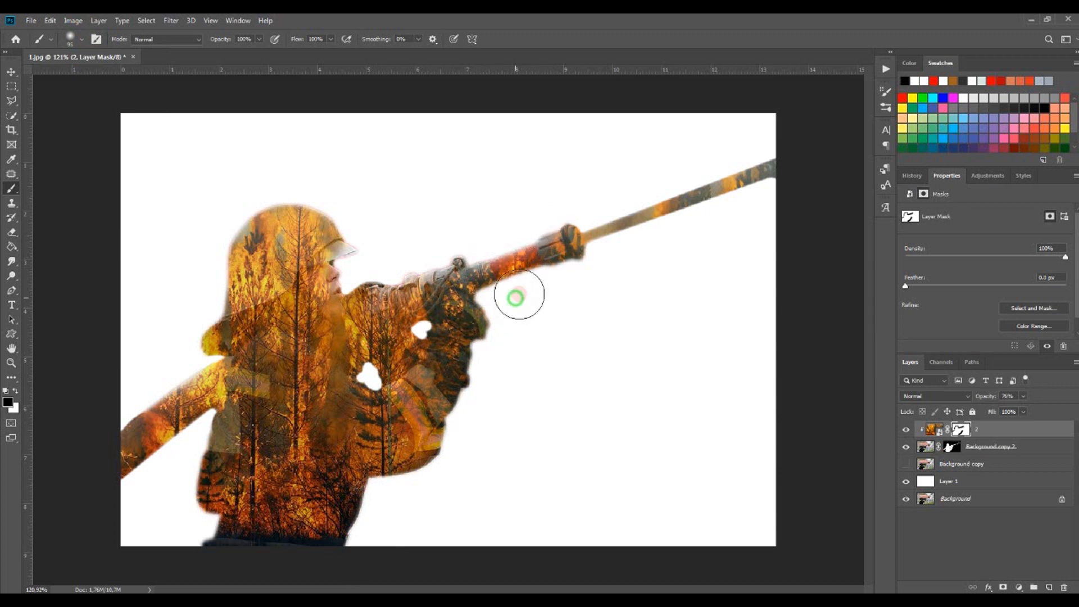
pyautogui.moveTo(584, 285)
pyautogui.mouseDown()
pyautogui.moveTo(512, 307)
pyautogui.moveTo(496, 359)
pyautogui.moveTo(507, 408)
pyautogui.moveTo(489, 358)
pyautogui.moveTo(479, 427)
pyautogui.mouseUp()
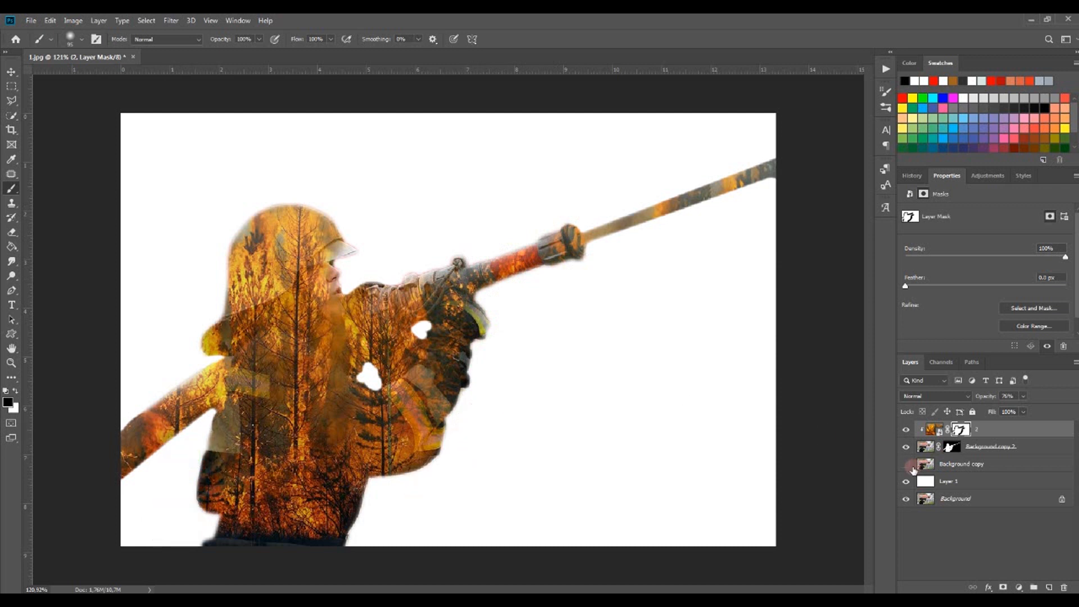
# Show the original background copy layer at 23% opacity, then select the masked firefighter layer
pyautogui.click(905, 463)
pyautogui.click(924, 463)
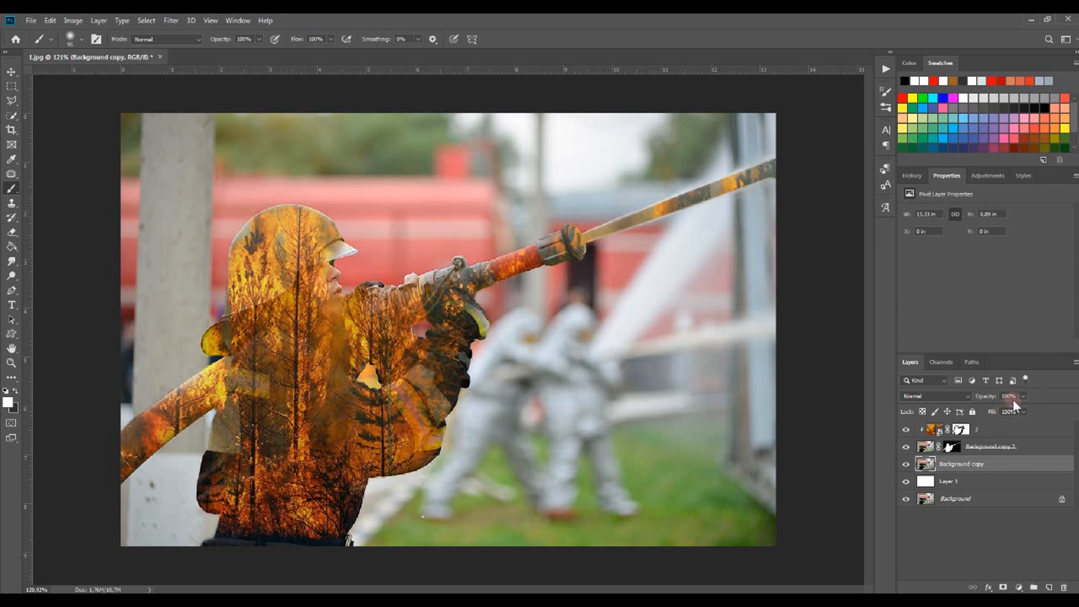
pyautogui.moveTo(1008, 413); pyautogui.dragTo(985, 413)
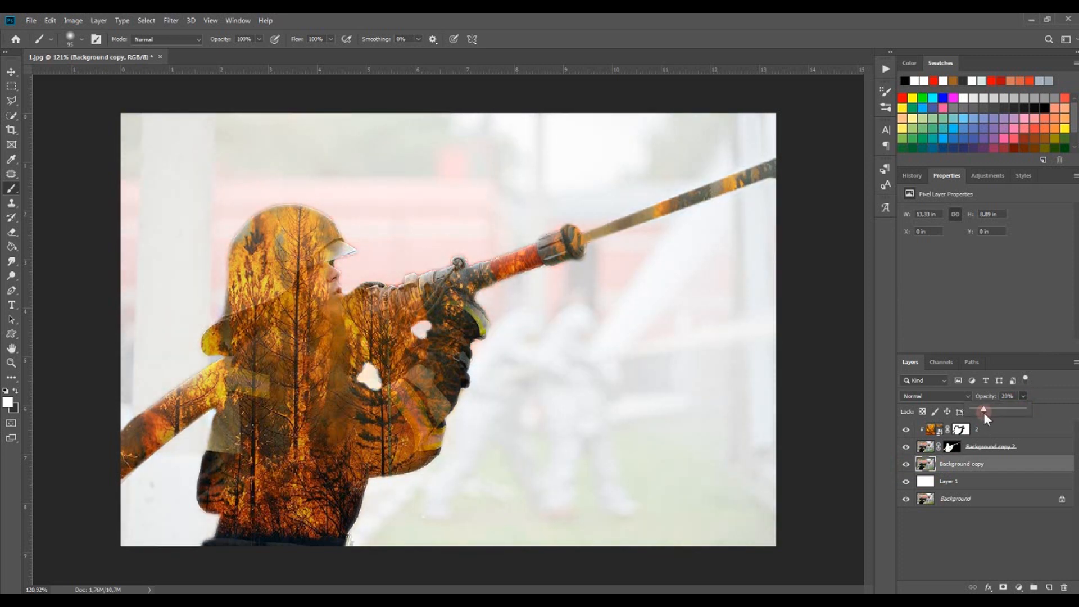
pyautogui.click(927, 447)
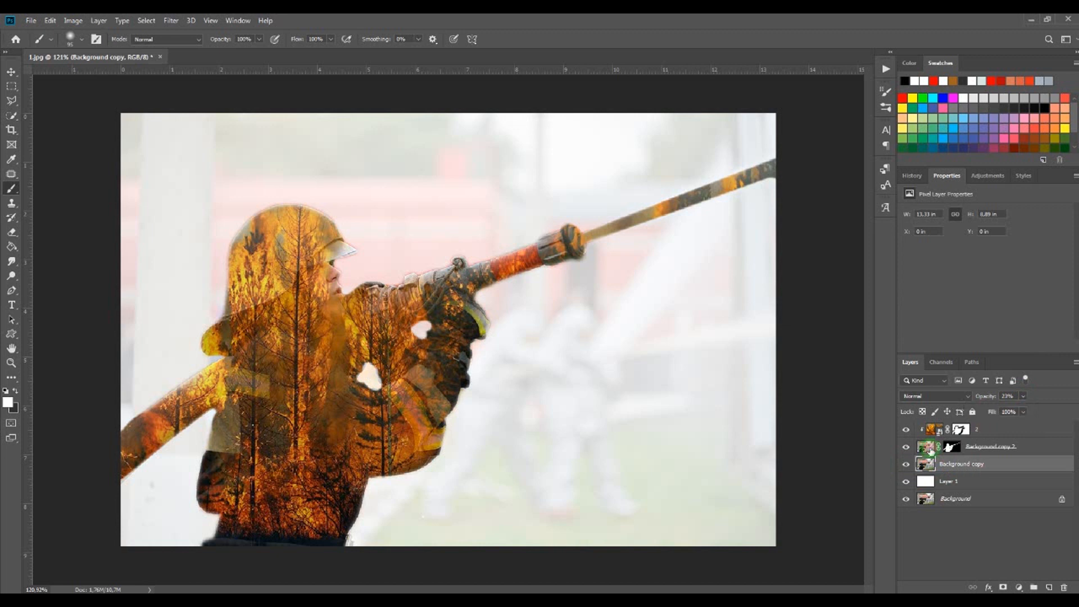
# Apply Levels to the masked firefighter layer, moving the midtone input to about 0.92 and the white input to 228
pyautogui.click(74, 20)
pyautogui.moveTo(95, 51)
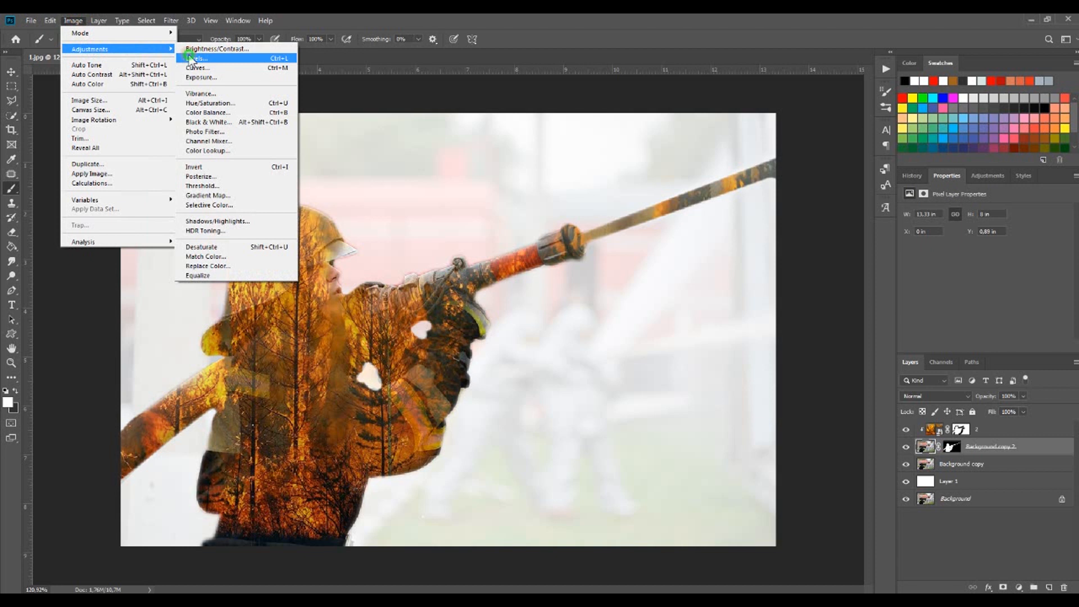
pyautogui.click(216, 52)
pyautogui.moveTo(734, 219); pyautogui.dragTo(806, 215)
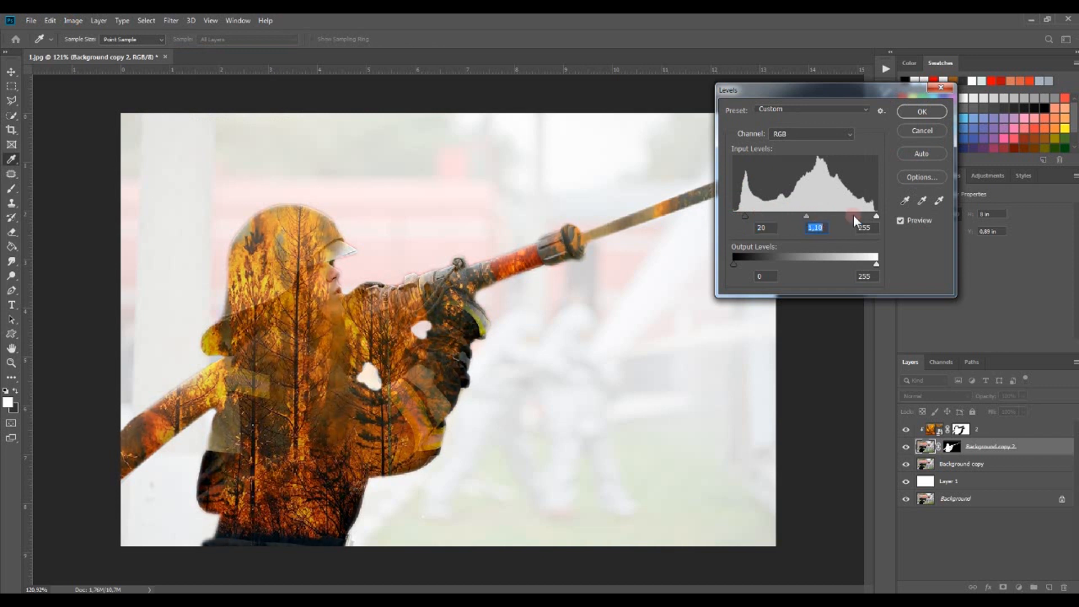
pyautogui.moveTo(875, 217); pyautogui.dragTo(821, 219)
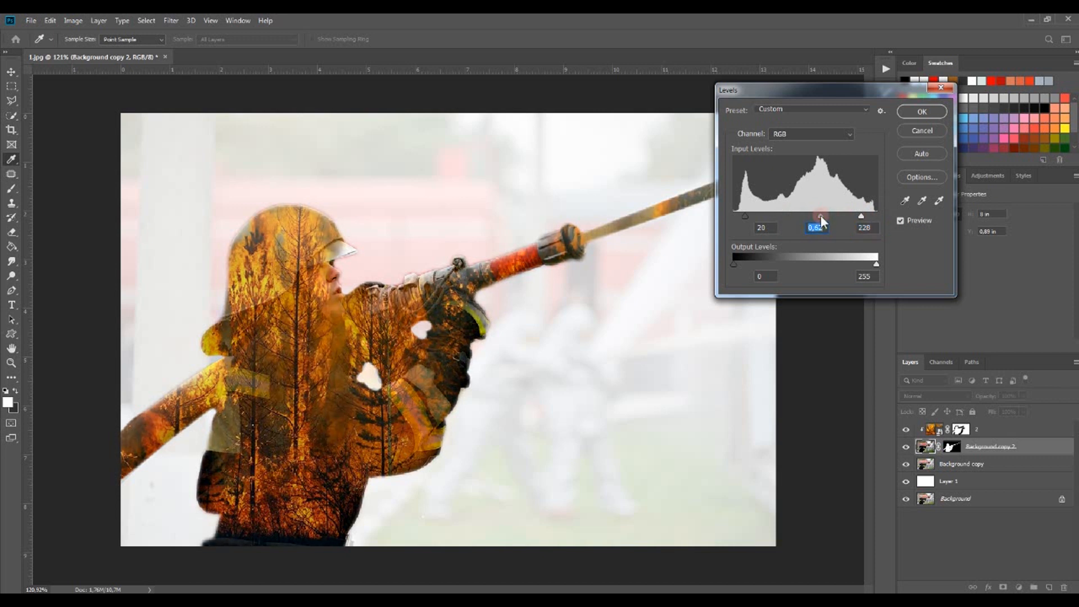
pyautogui.click(922, 111)
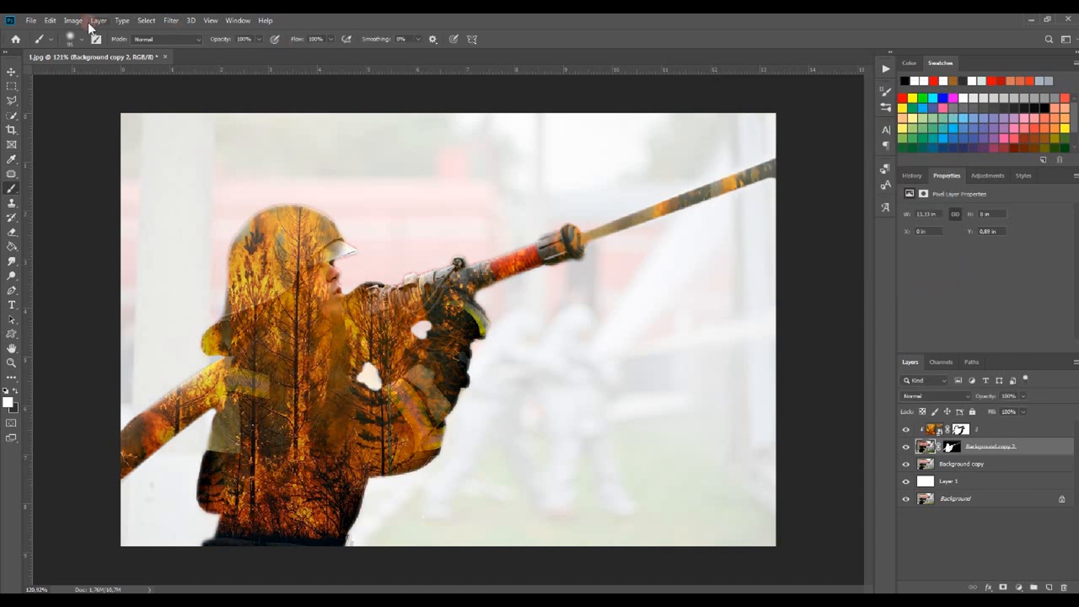
# Apply Brightness/Contrast to the firefighter layer with brightness 21 and contrast 98
pyautogui.click(74, 21)
pyautogui.moveTo(89, 49)
pyautogui.click(213, 46)
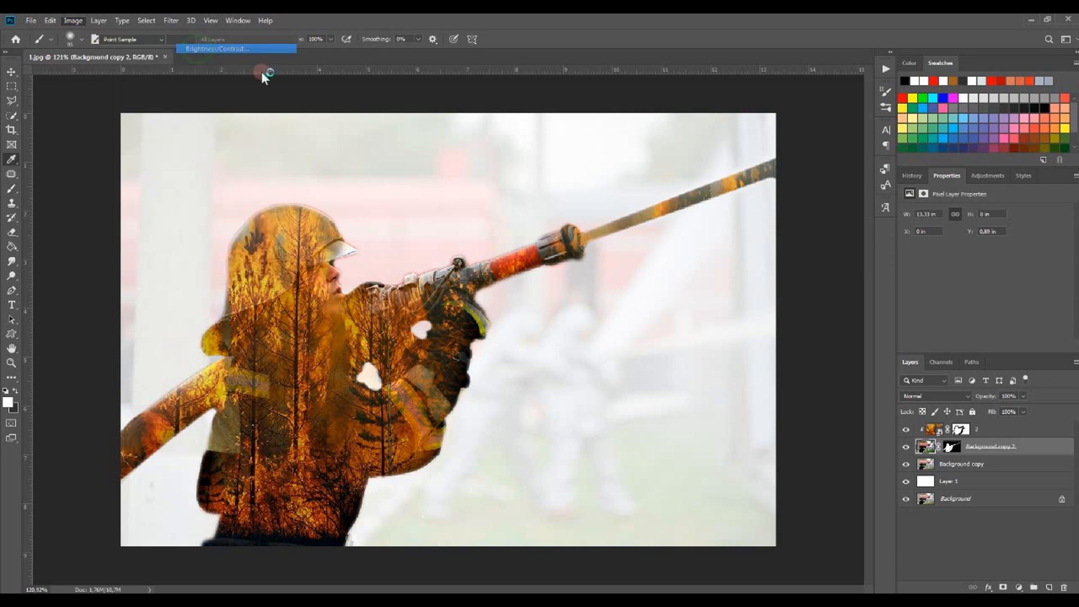
pyautogui.moveTo(787, 150); pyautogui.dragTo(841, 149)
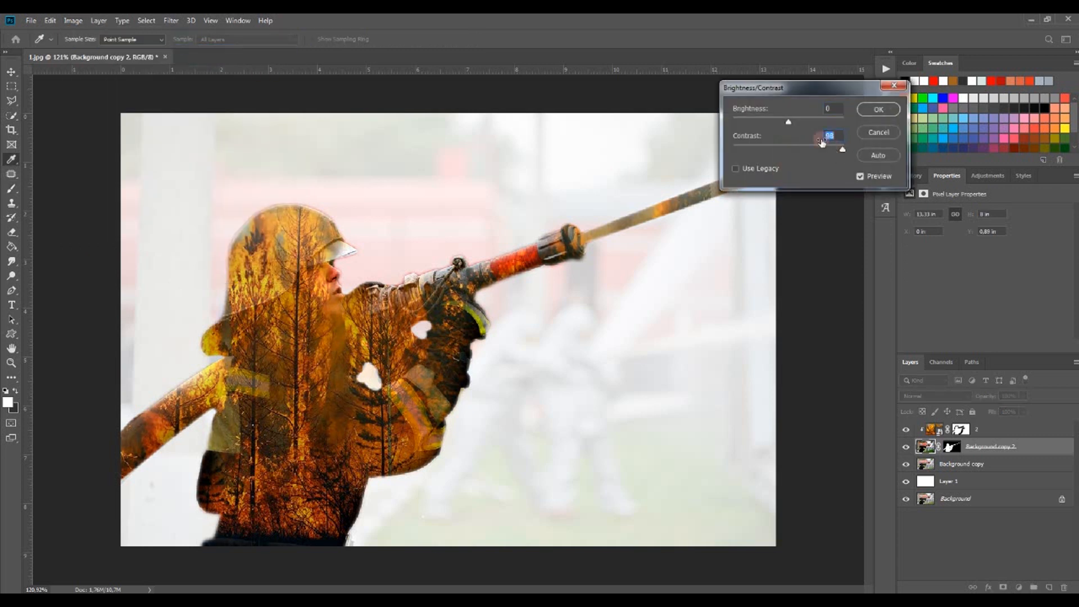
pyautogui.moveTo(792, 120); pyautogui.dragTo(795, 120)
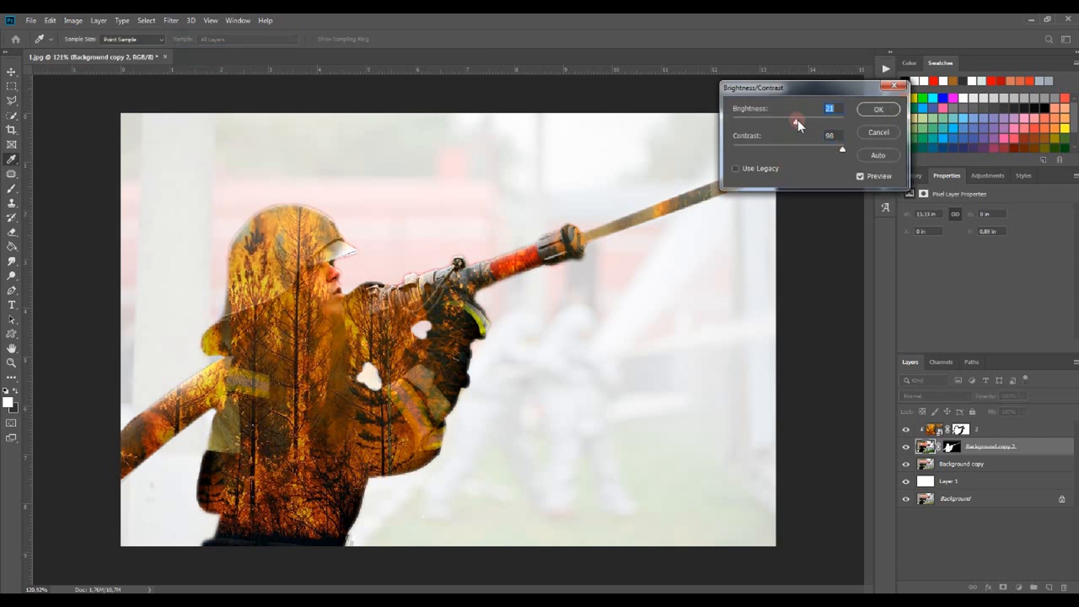
pyautogui.click(885, 109)
# Select the fire layer and sample a dark orange-brown foreground colour from the firefighter's jacket with the Eyedropper
pyautogui.press('b')
pyautogui.click(940, 430)
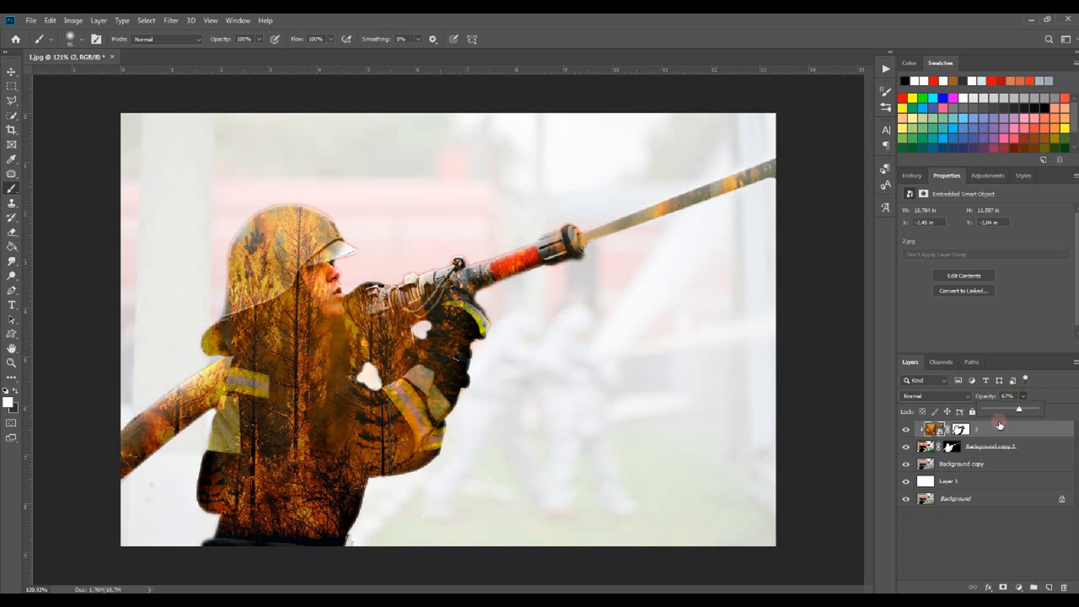
pyautogui.click(11, 159)
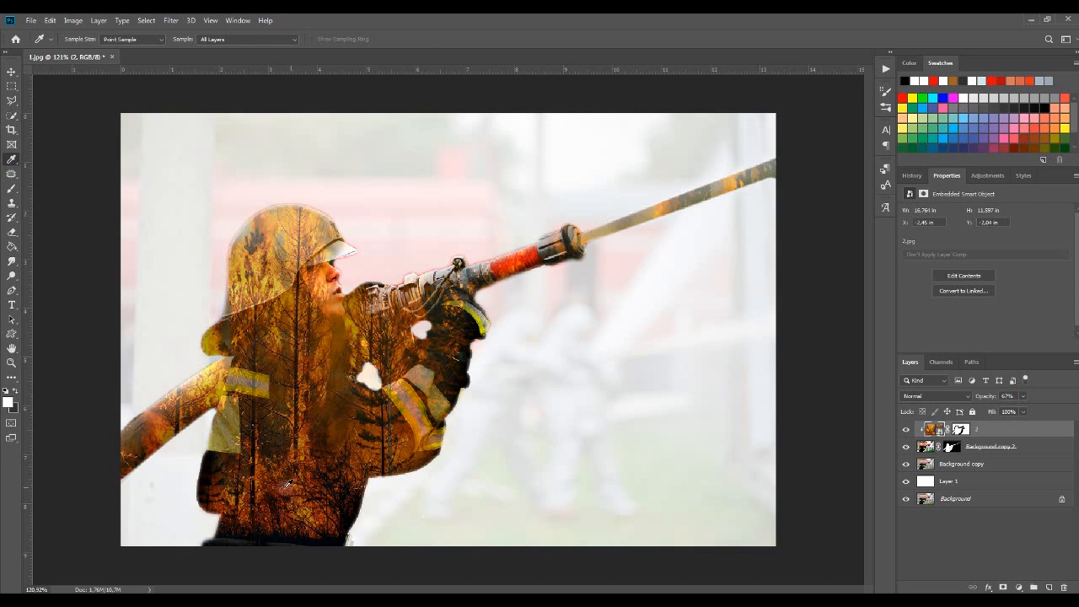
pyautogui.click(247, 494)
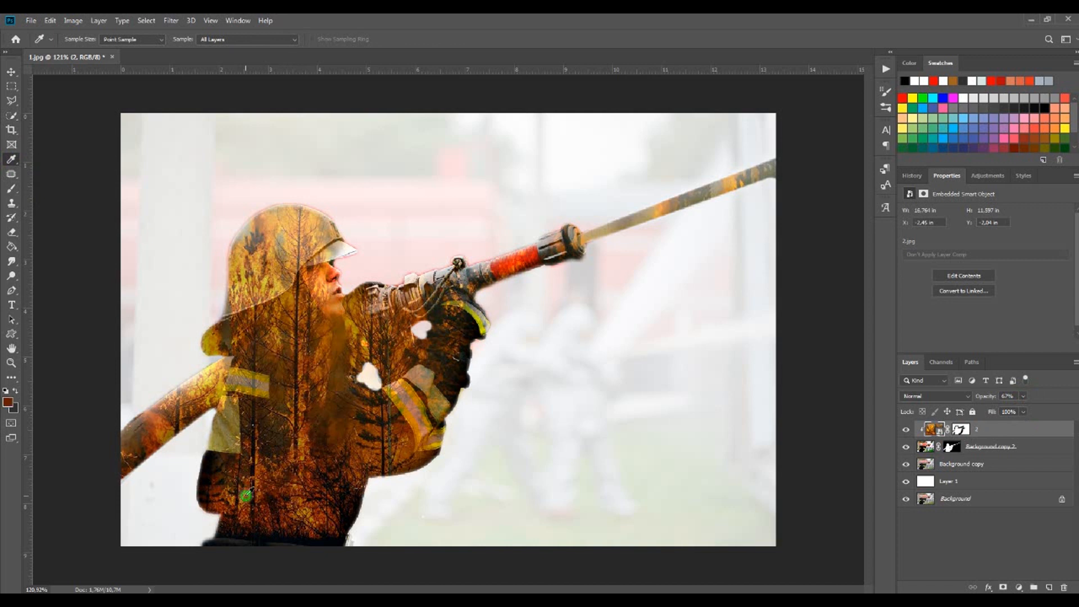
# Add a new layer above the firefighter layer and paint the sampled brown over the lower jacket with a large soft brush
pyautogui.click(11, 188)
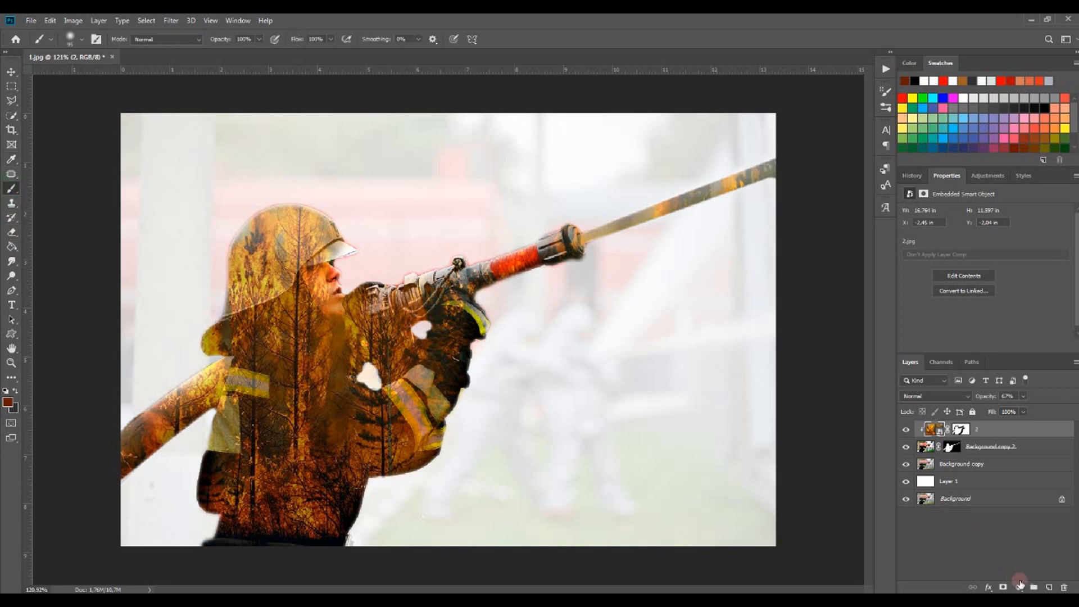
pyautogui.click(1043, 447)
pyautogui.click(1048, 587)
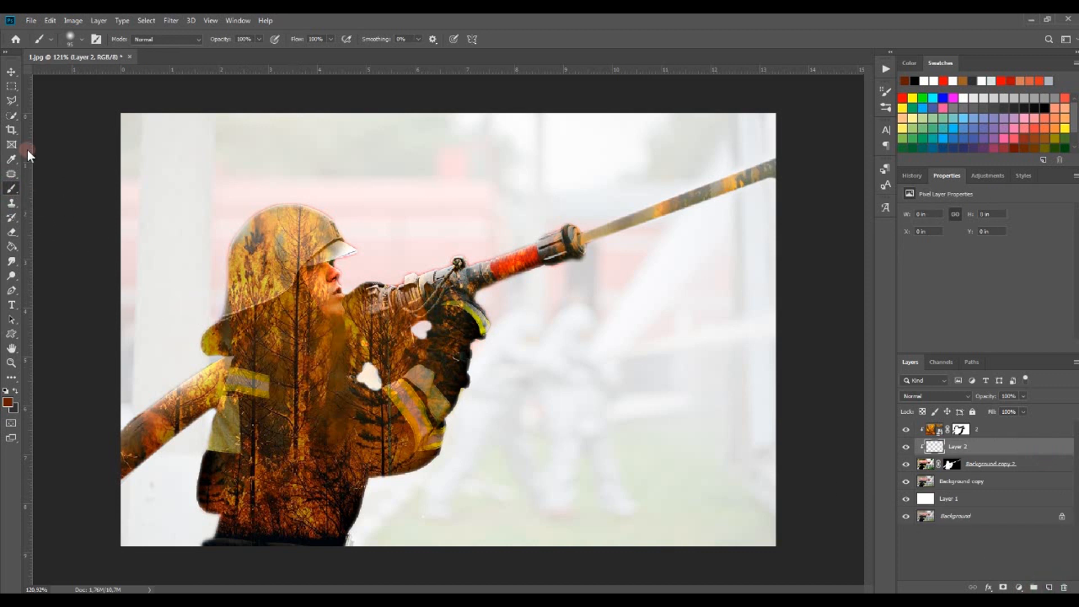
pyautogui.click(82, 39)
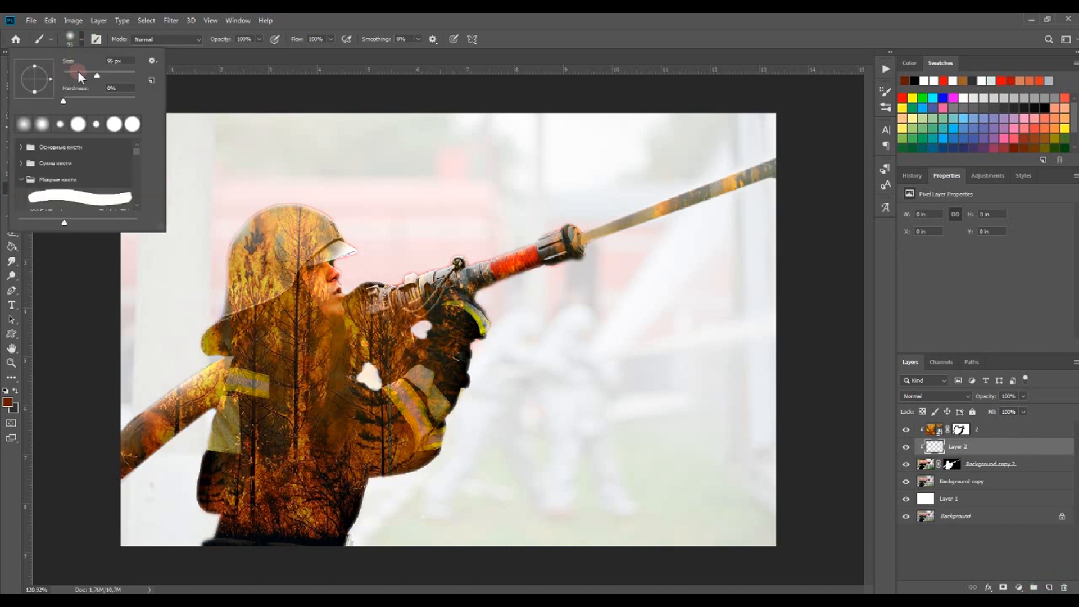
pyautogui.moveTo(88, 71); pyautogui.dragTo(105, 72)
pyautogui.click(315, 408)
pyautogui.moveTo(313, 455)
pyautogui.mouseDown()
pyautogui.moveTo(297, 391)
pyautogui.moveTo(295, 482)
pyautogui.moveTo(291, 301)
pyautogui.moveTo(298, 465)
pyautogui.moveTo(345, 436)
pyautogui.moveTo(296, 489)
pyautogui.moveTo(292, 516)
pyautogui.moveTo(327, 502)
pyautogui.mouseUp()
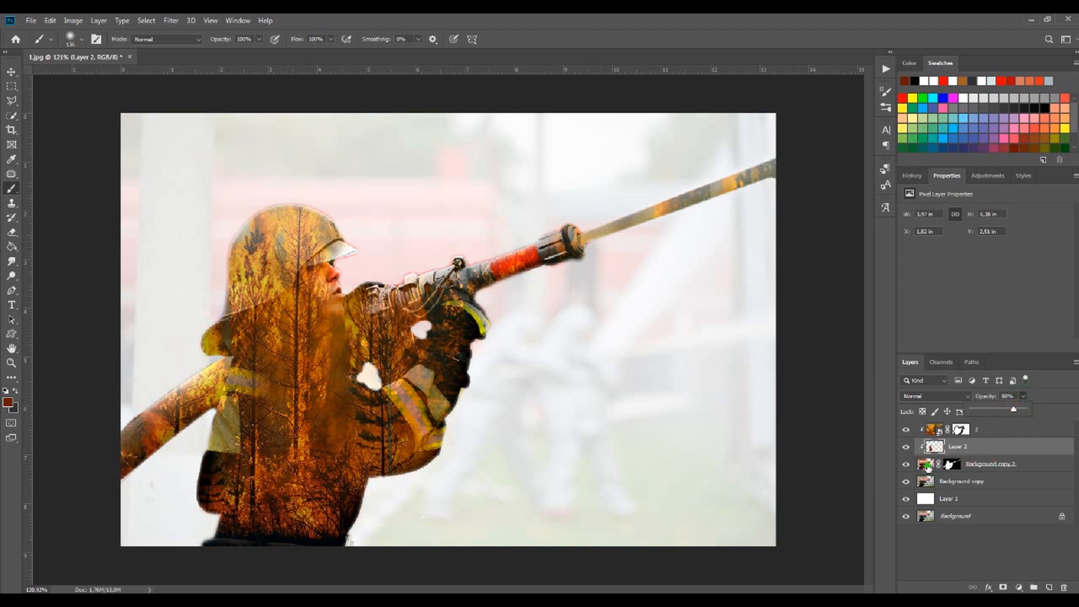
# Add an Inner Shadow to the firefighter layer, sampling its colour from the image and adjusting its size
pyautogui.click(1038, 465)
pyautogui.doubleClick(1039, 465)
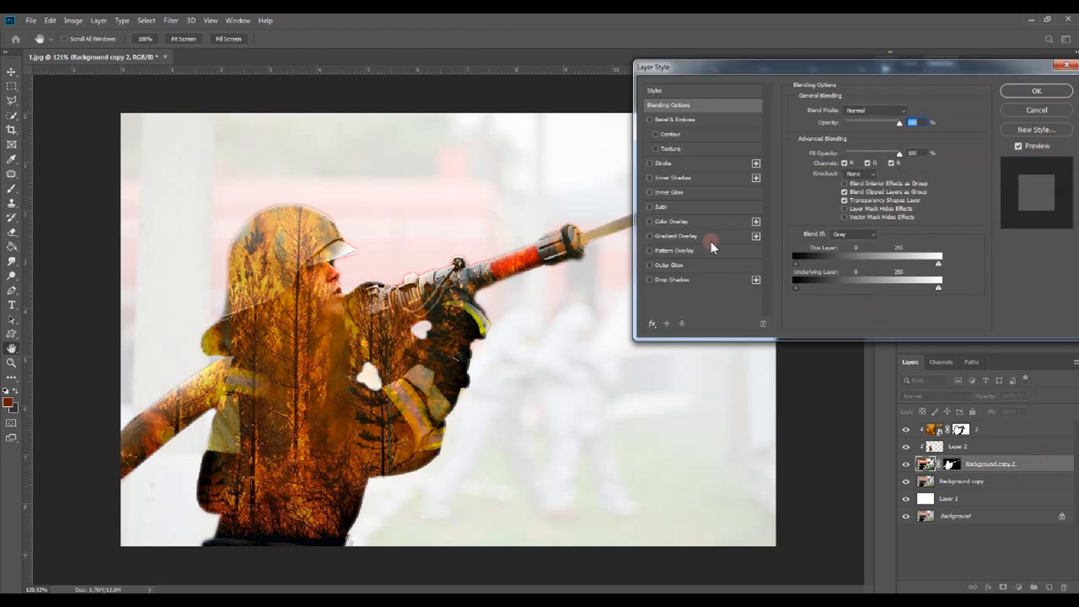
pyautogui.click(650, 178)
pyautogui.click(669, 178)
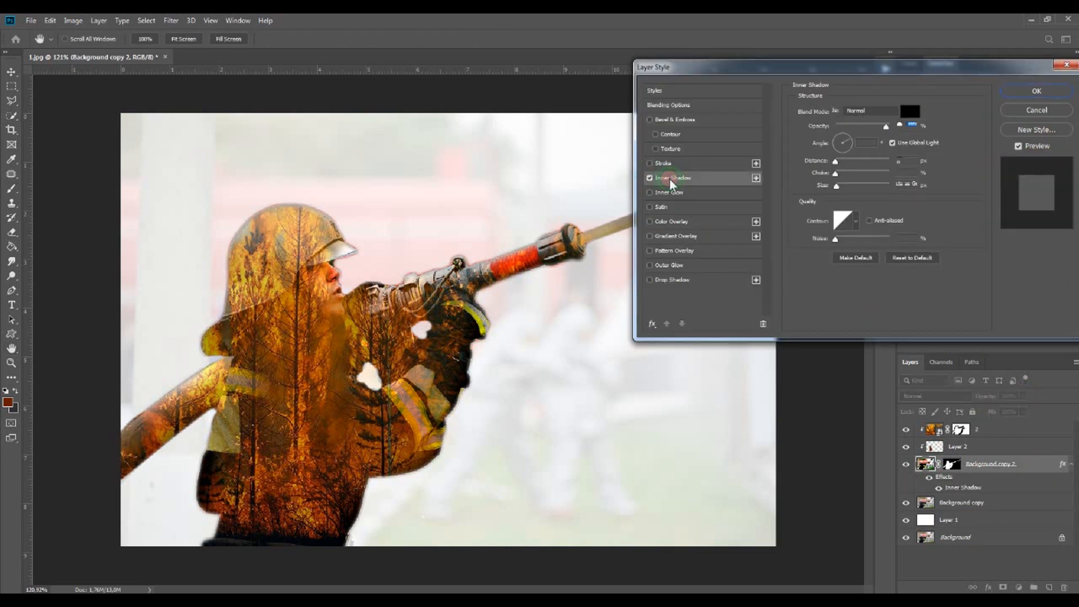
pyautogui.click(909, 111)
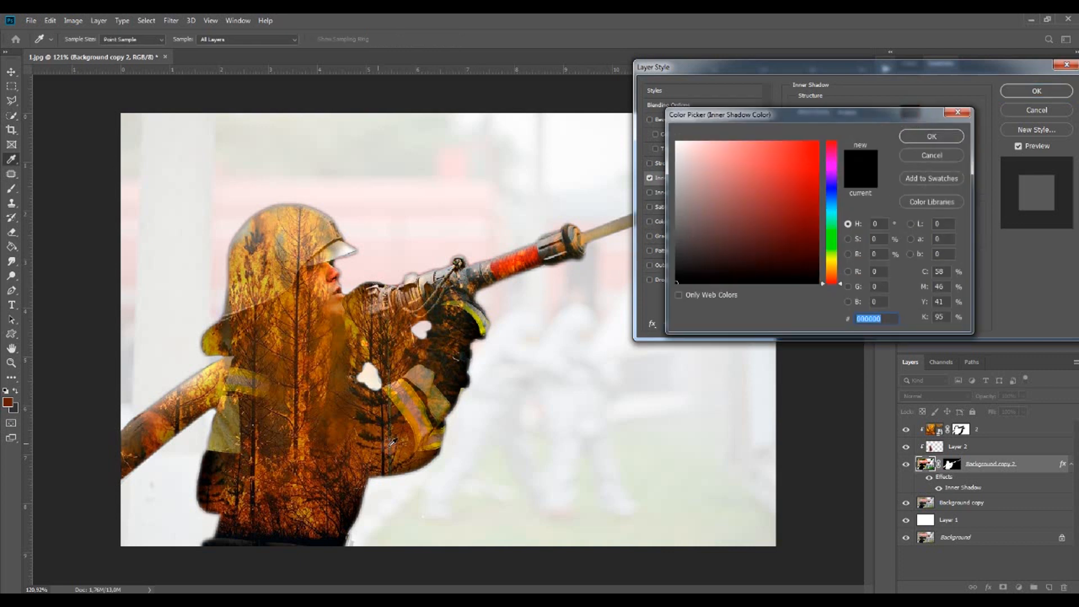
pyautogui.click(412, 455)
pyautogui.click(931, 138)
pyautogui.moveTo(839, 185); pyautogui.dragTo(843, 185)
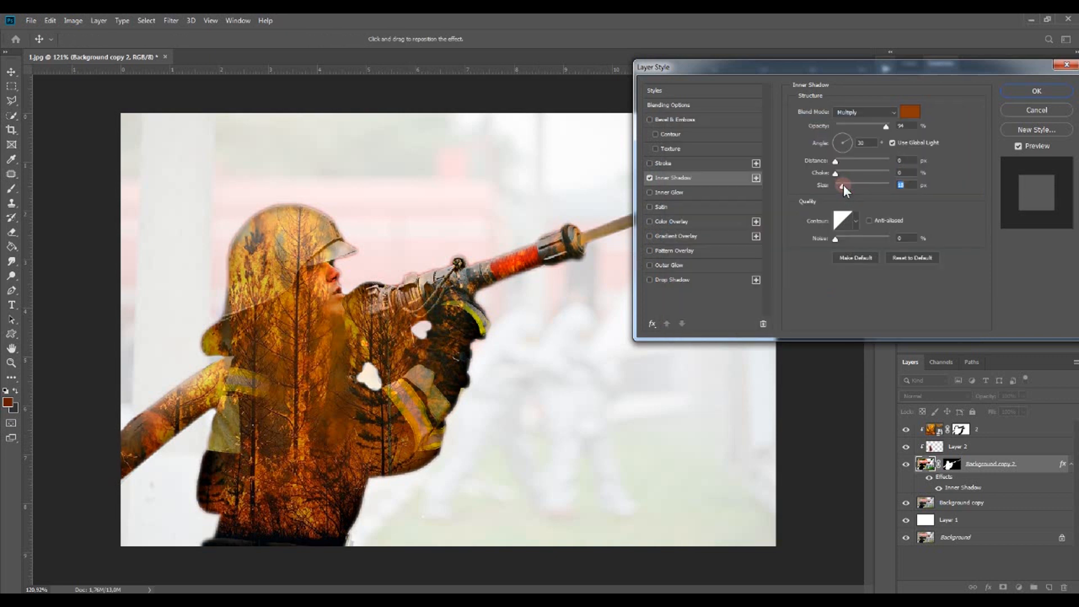
# Change the Inner Shadow colour to a lighter orange, #e48d38
pyautogui.click(906, 111)
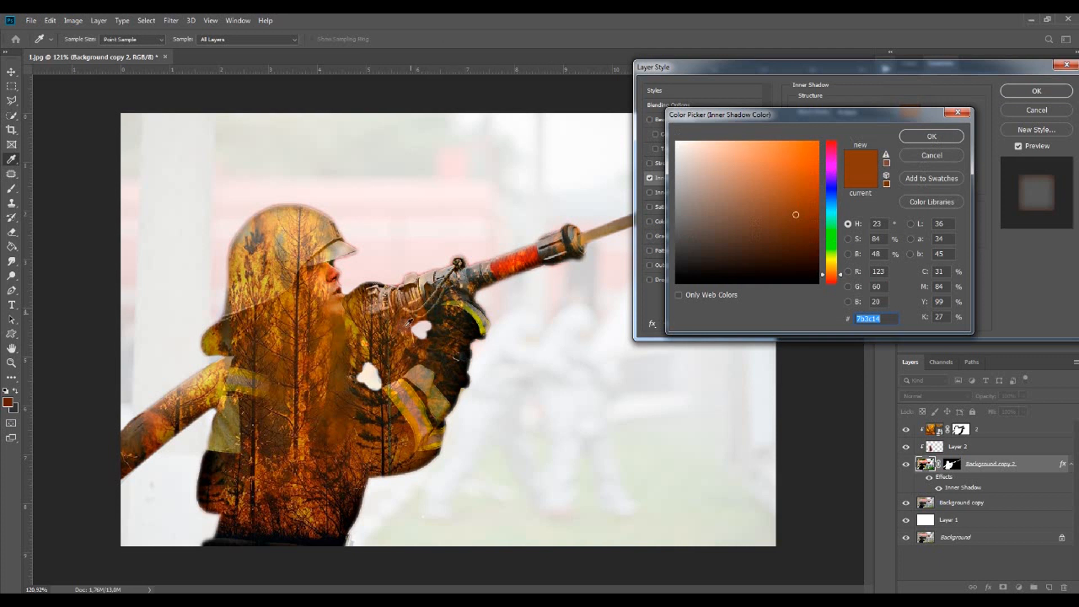
pyautogui.click(409, 444)
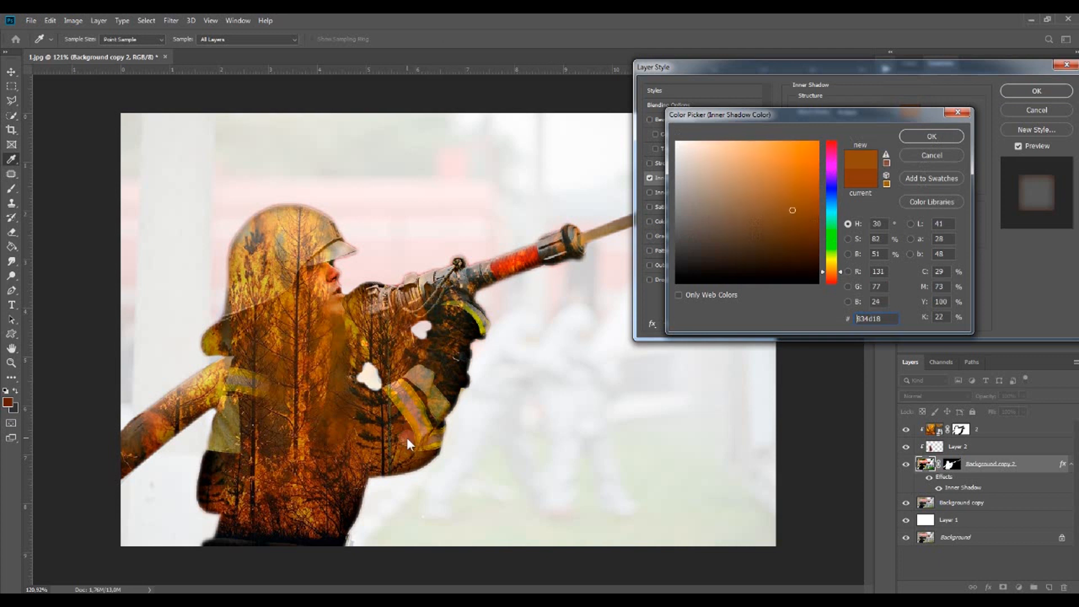
pyautogui.moveTo(787, 153); pyautogui.dragTo(783, 156)
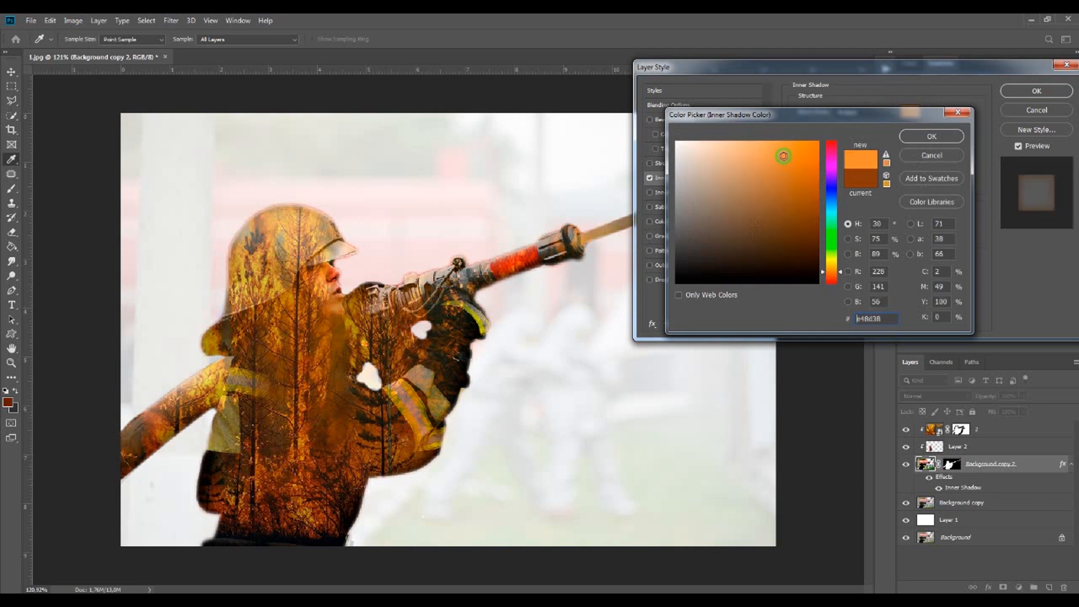
pyautogui.click(919, 137)
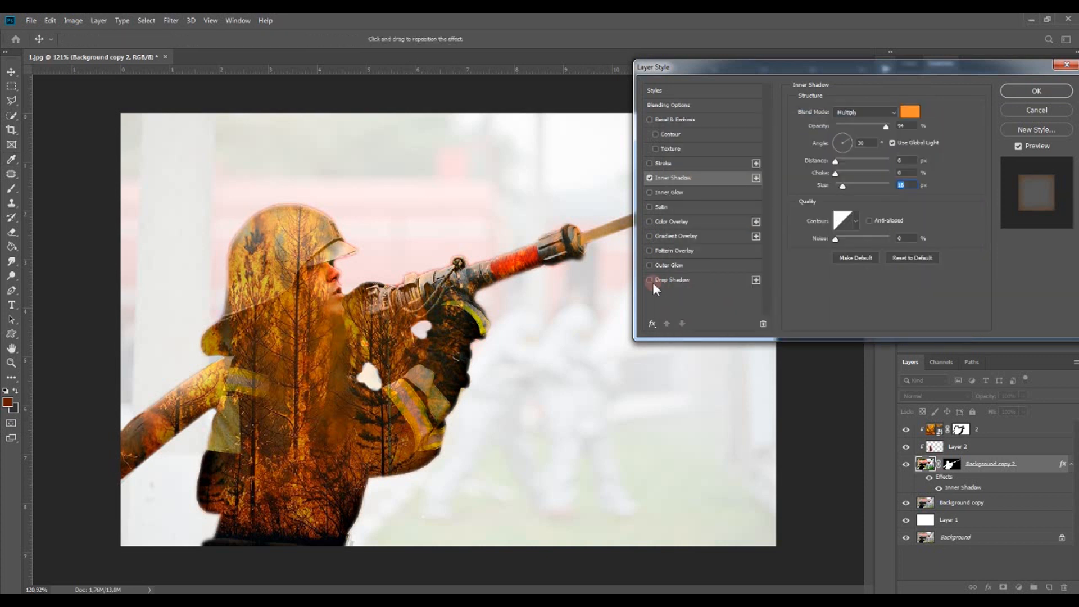
# Add an Outer Glow to the firefighter layer with colour #b78328 and apply the layer style
pyautogui.click(649, 265)
pyautogui.click(664, 263)
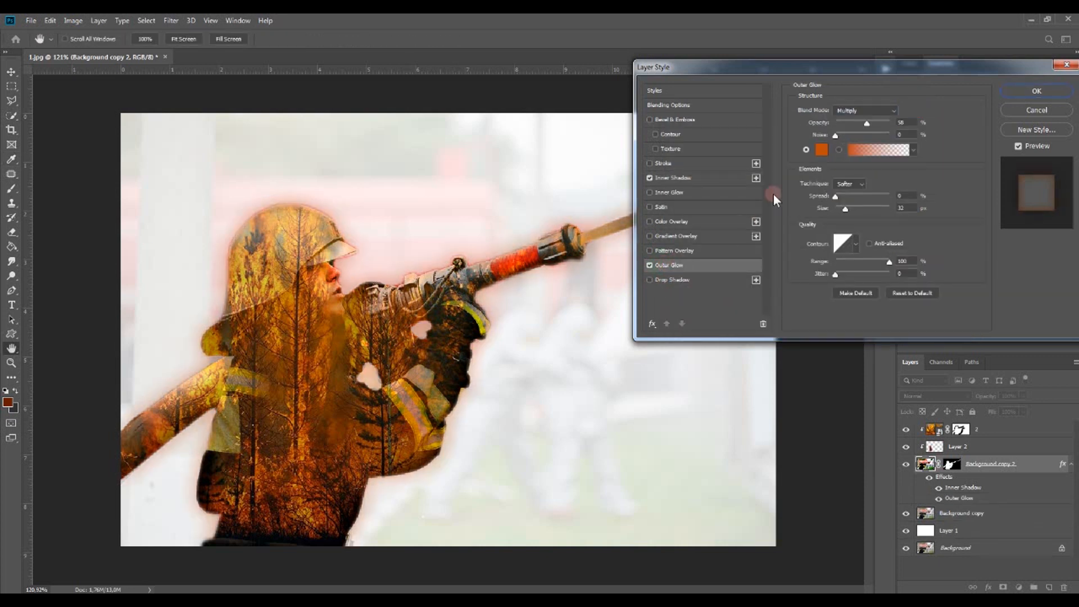
pyautogui.click(822, 149)
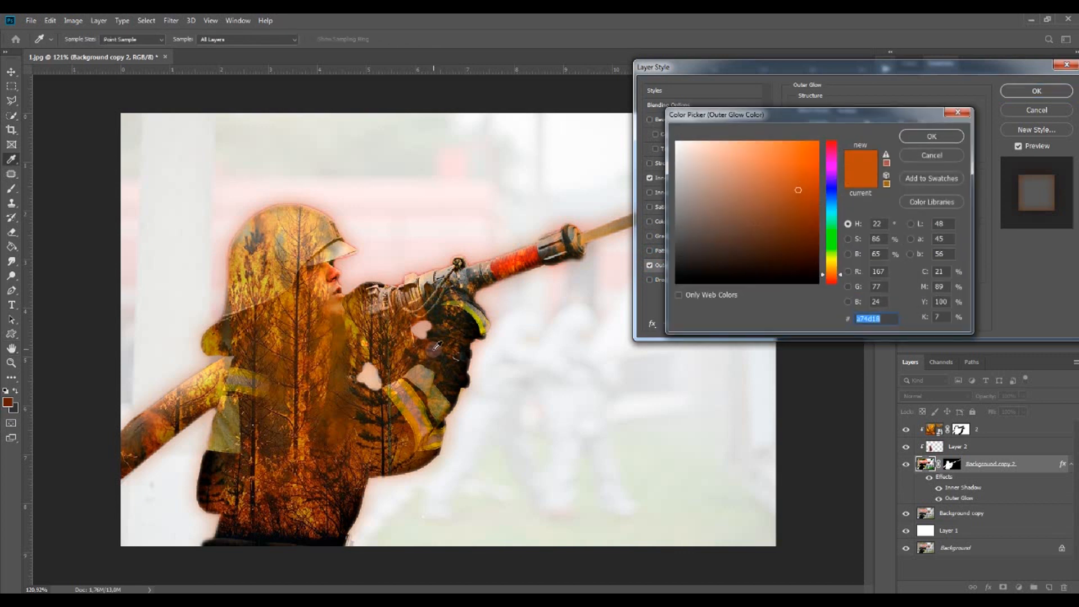
pyautogui.click(293, 292)
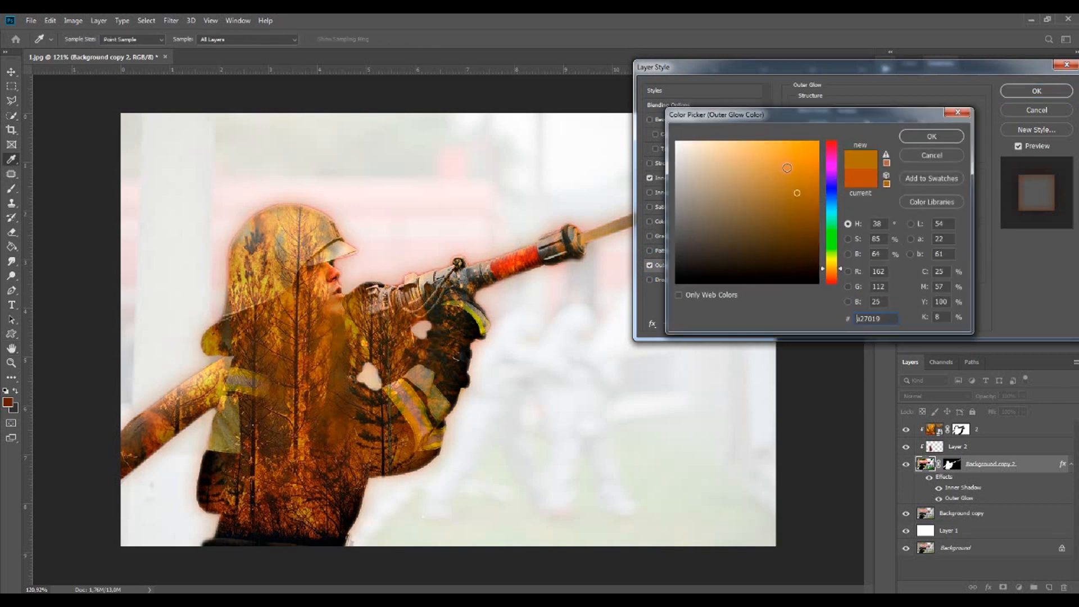
pyautogui.click(787, 171)
pyautogui.moveTo(785, 171); pyautogui.dragTo(787, 181)
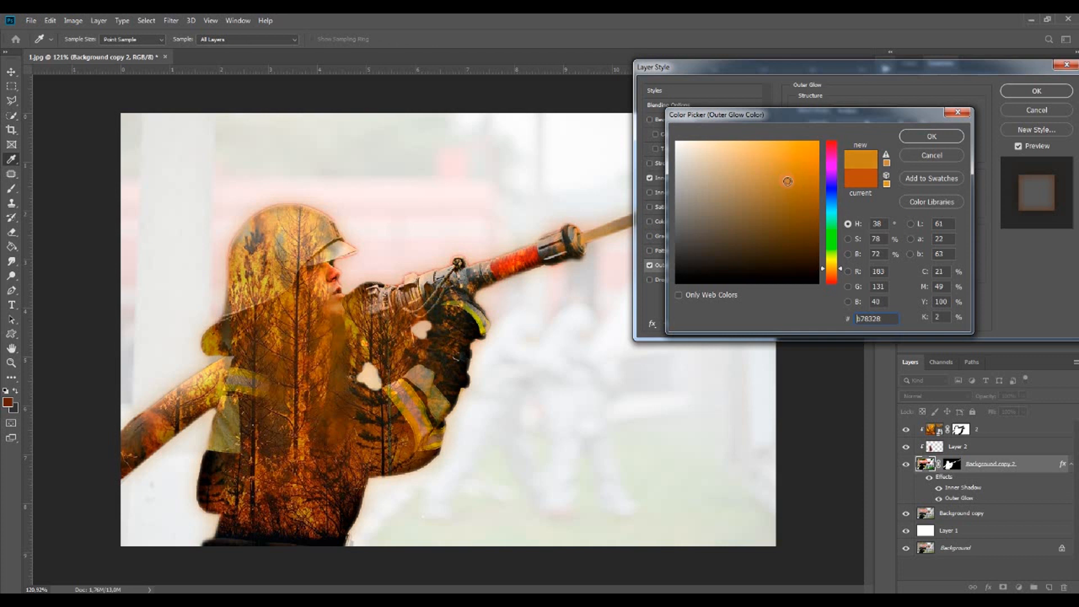
pyautogui.click(914, 132)
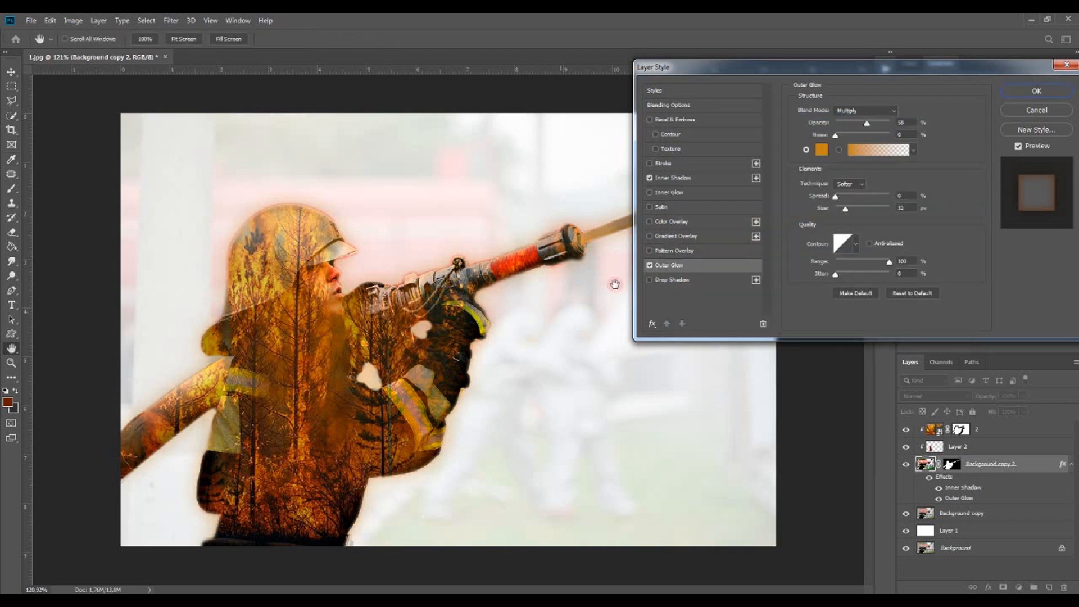
pyautogui.click(1020, 90)
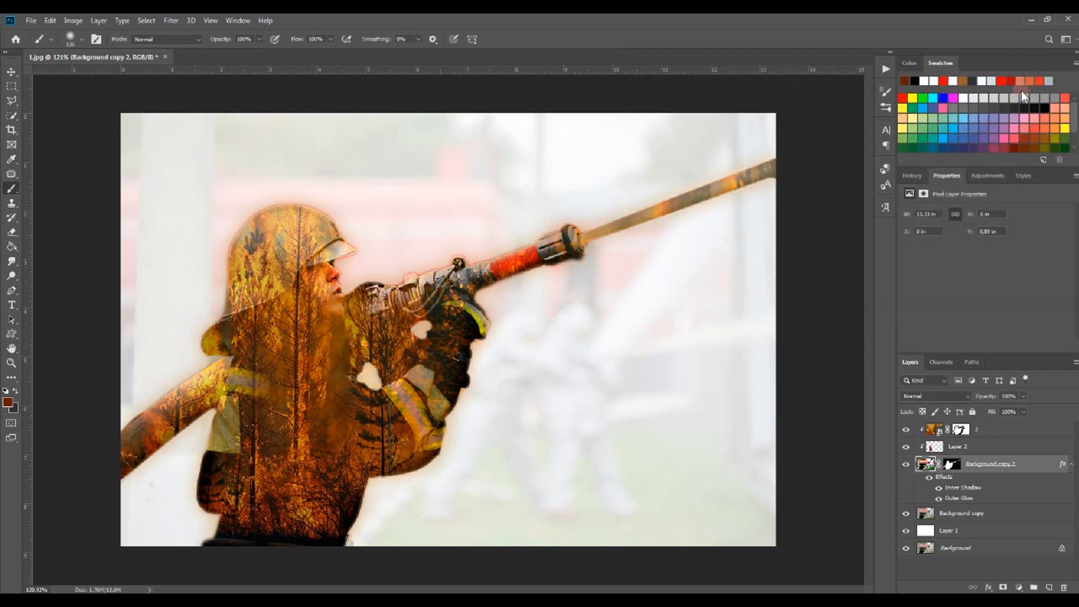
# Add a new layer above the fire layer and, with the Type tool, set the text colour to red #f10707
pyautogui.click(1045, 431)
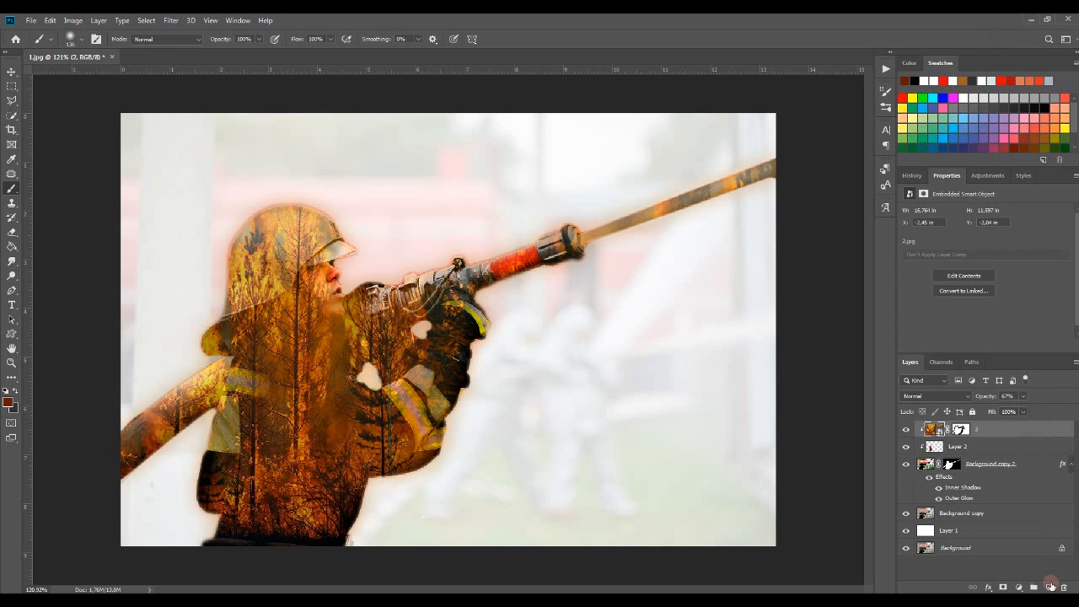
pyautogui.click(1050, 588)
pyautogui.click(11, 305)
pyautogui.click(450, 40)
pyautogui.click(818, 142)
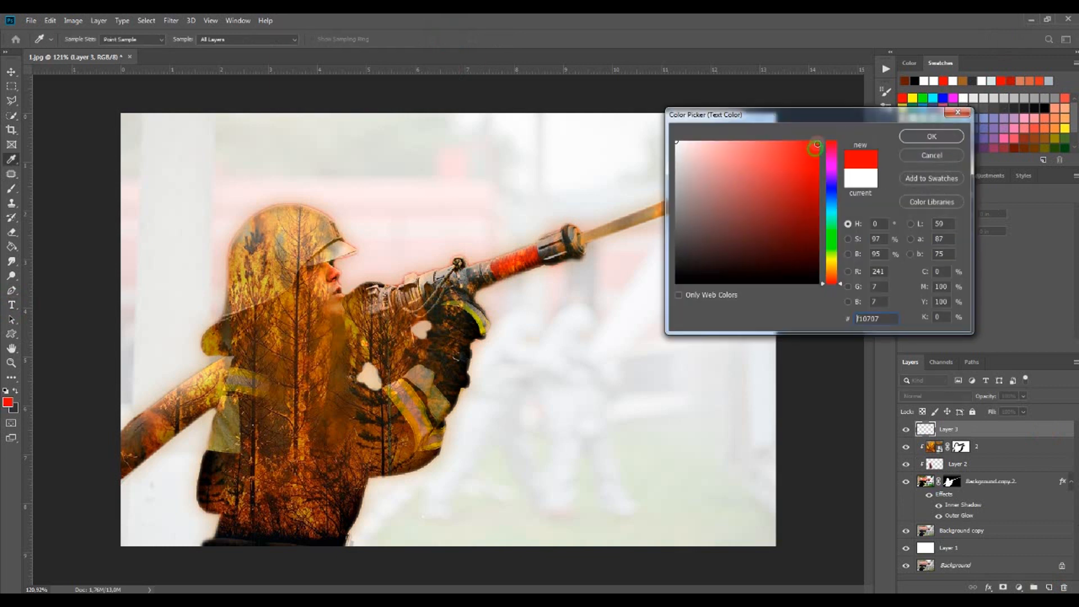
pyautogui.click(931, 137)
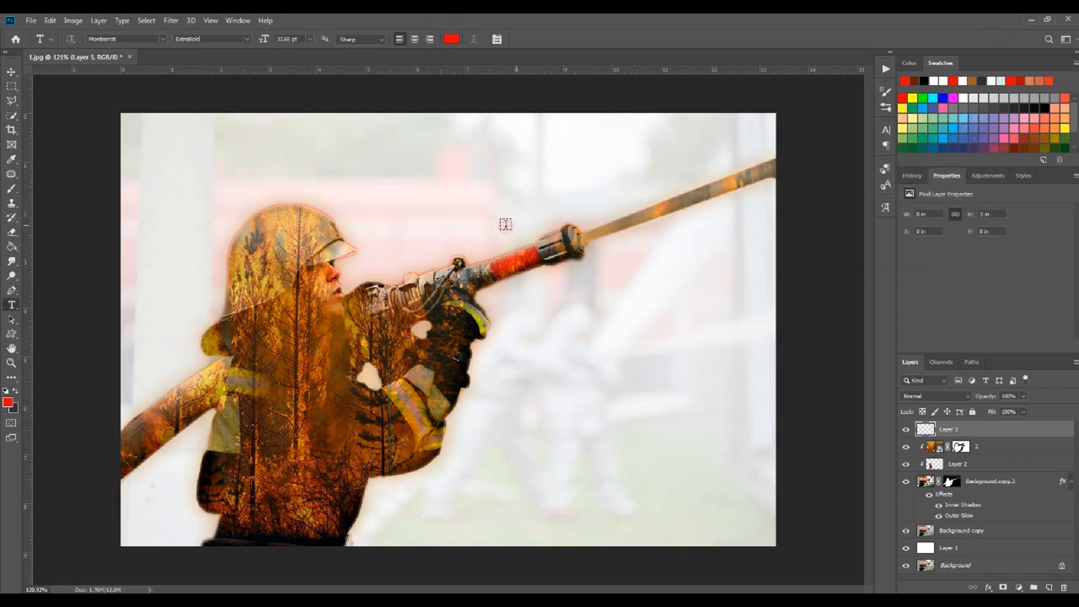
# Add centred text reading DOUBLE EXPOSURE above the firefighter's helmet
pyautogui.click(415, 39)
pyautogui.click(431, 179)
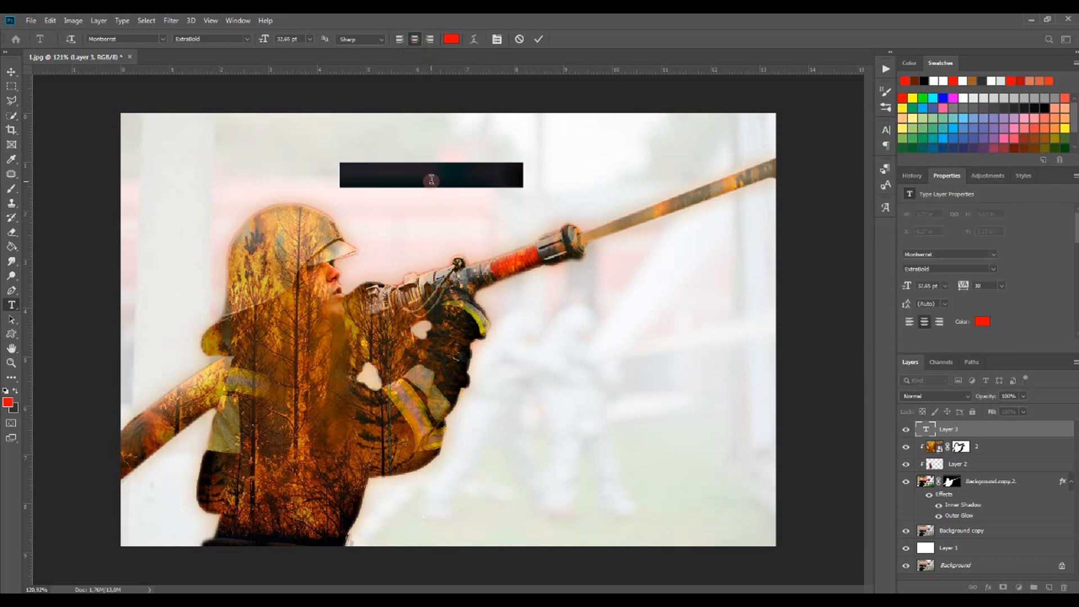
pyautogui.rightClick(430, 182)
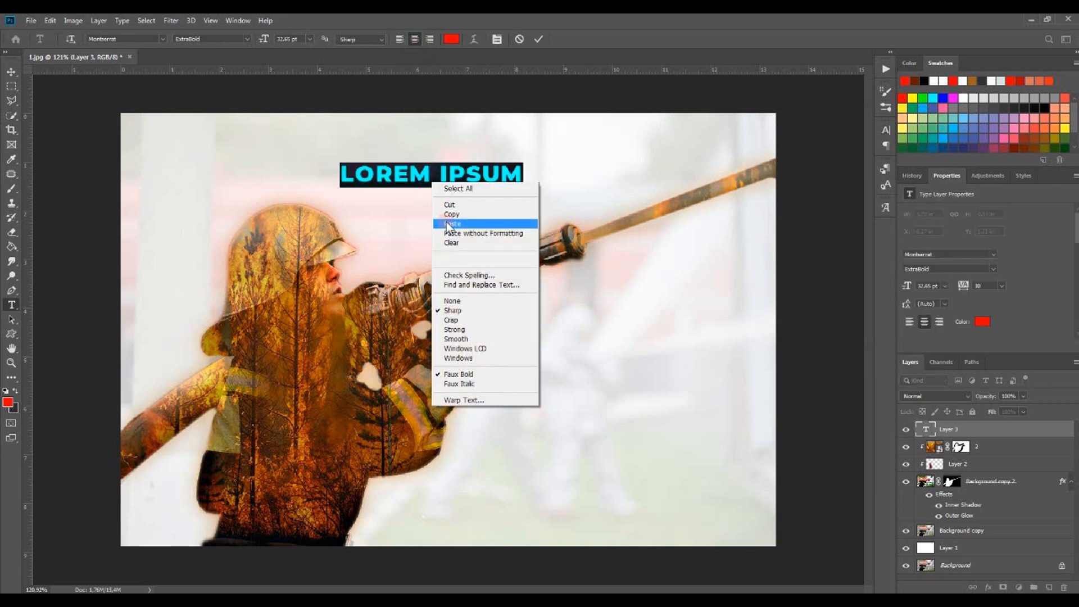
pyautogui.click(450, 225)
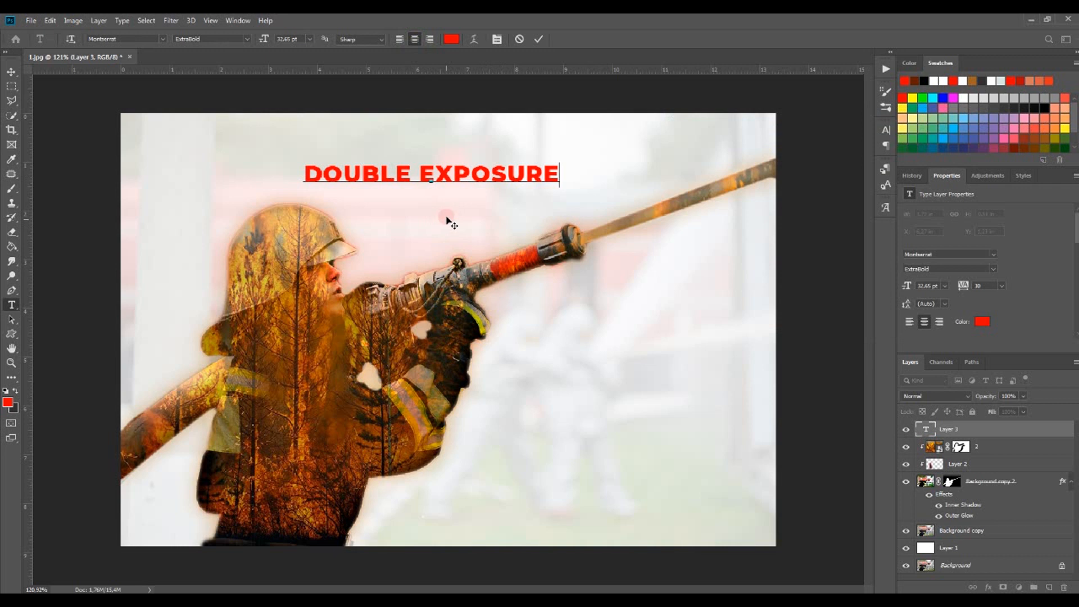
pyautogui.click(539, 40)
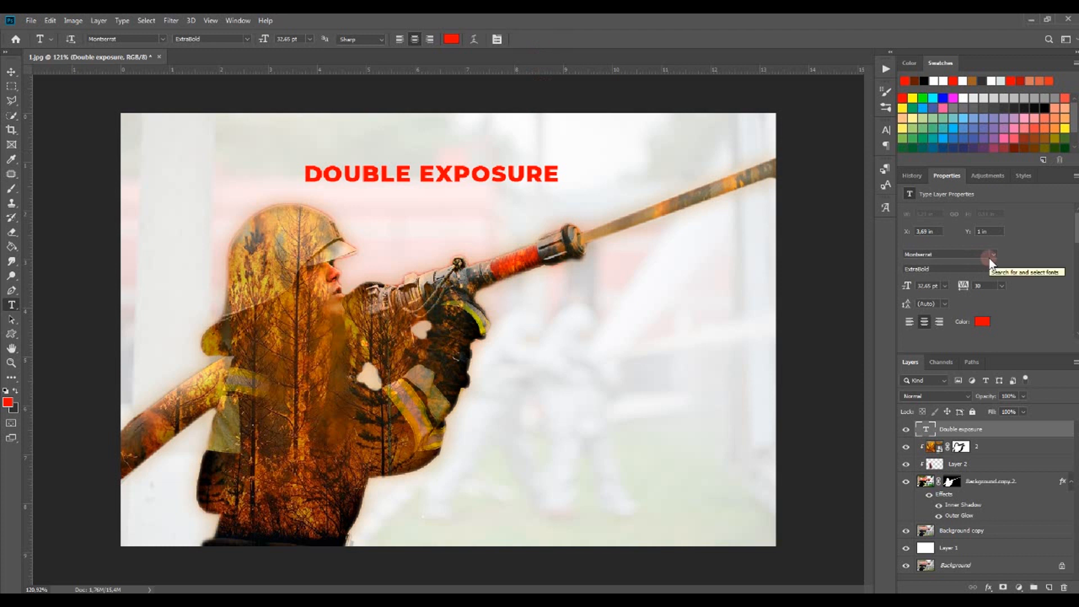
# Set the title text's font size to 72 pt
pyautogui.click(944, 285)
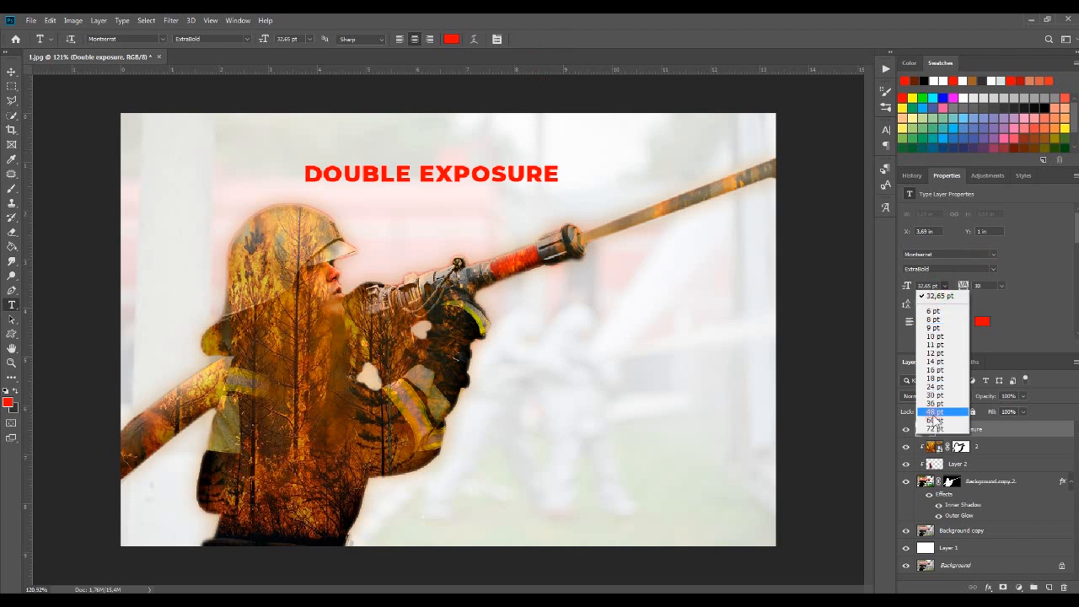
pyautogui.click(935, 428)
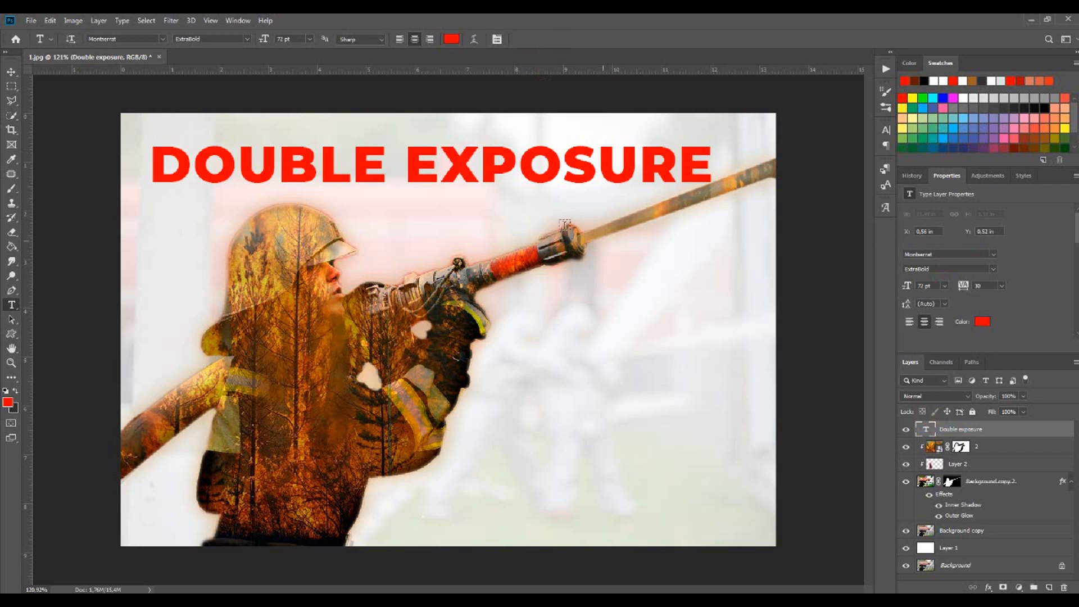
pyautogui.rightClick(1022, 431)
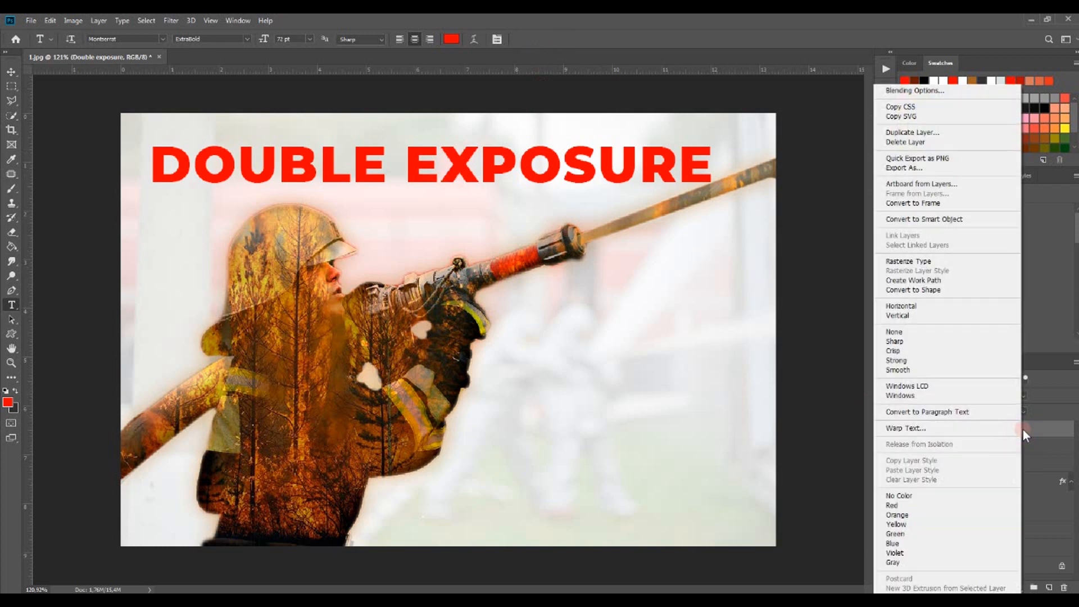
pyautogui.click(931, 134)
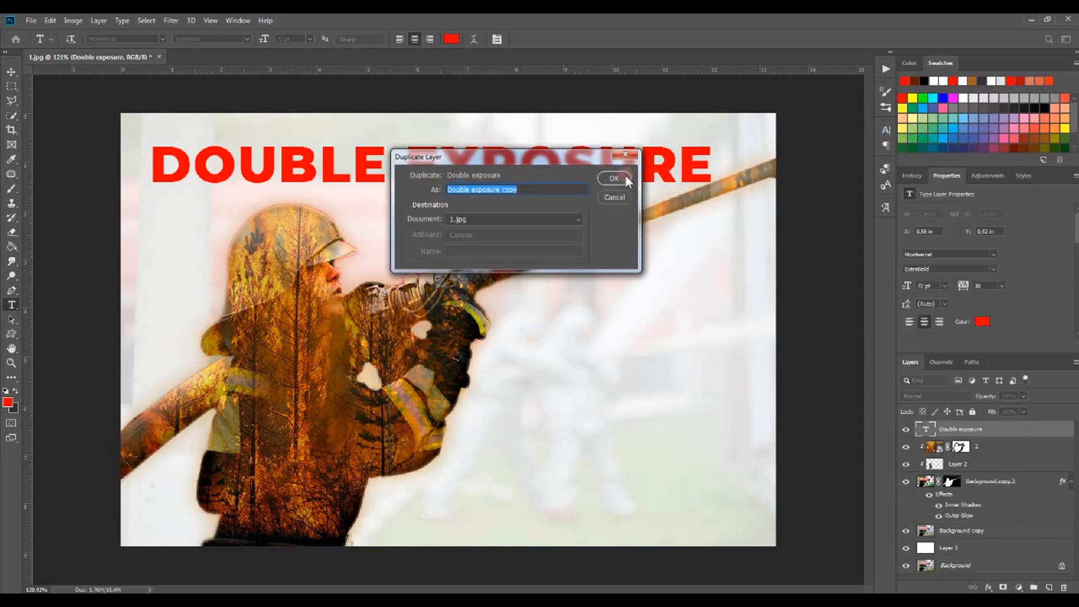
pyautogui.click(625, 196)
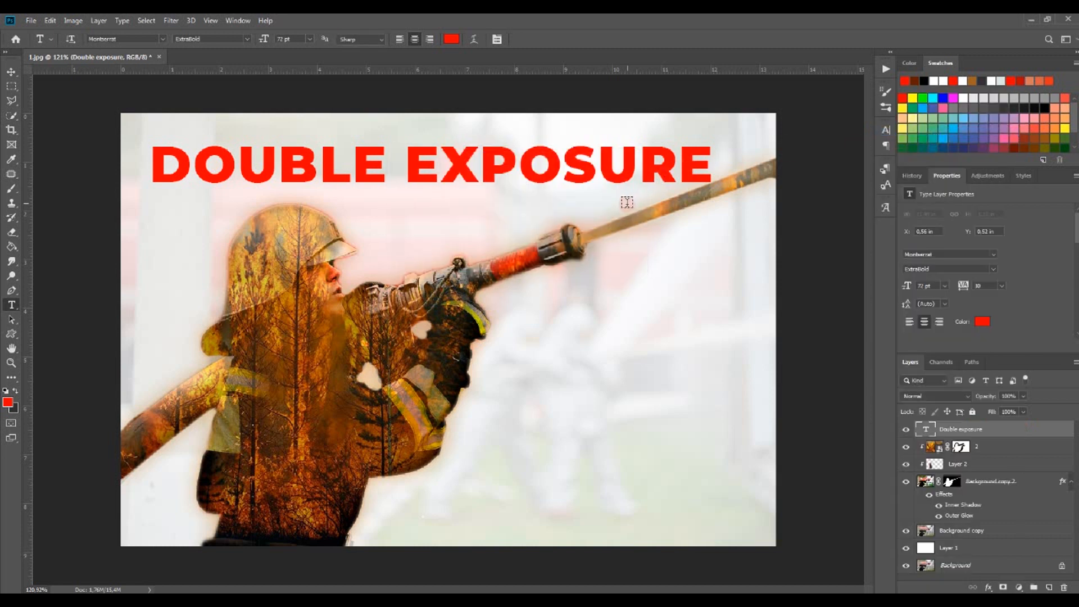
# Add a Multiply Pattern Overlay to the title text layer and reduce the pattern scale
pyautogui.doubleClick(1041, 431)
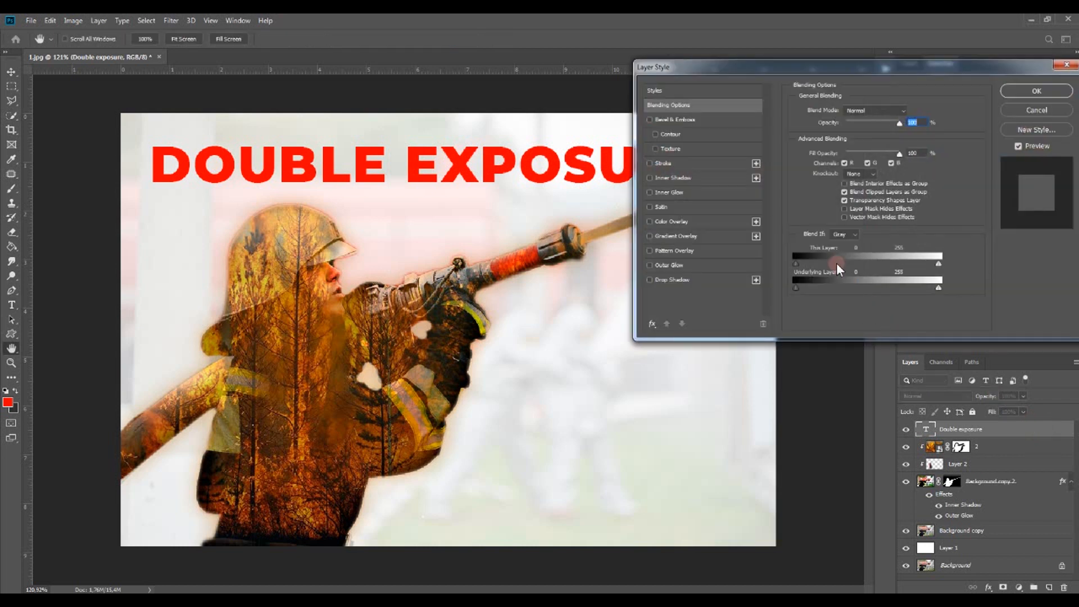
pyautogui.click(686, 250)
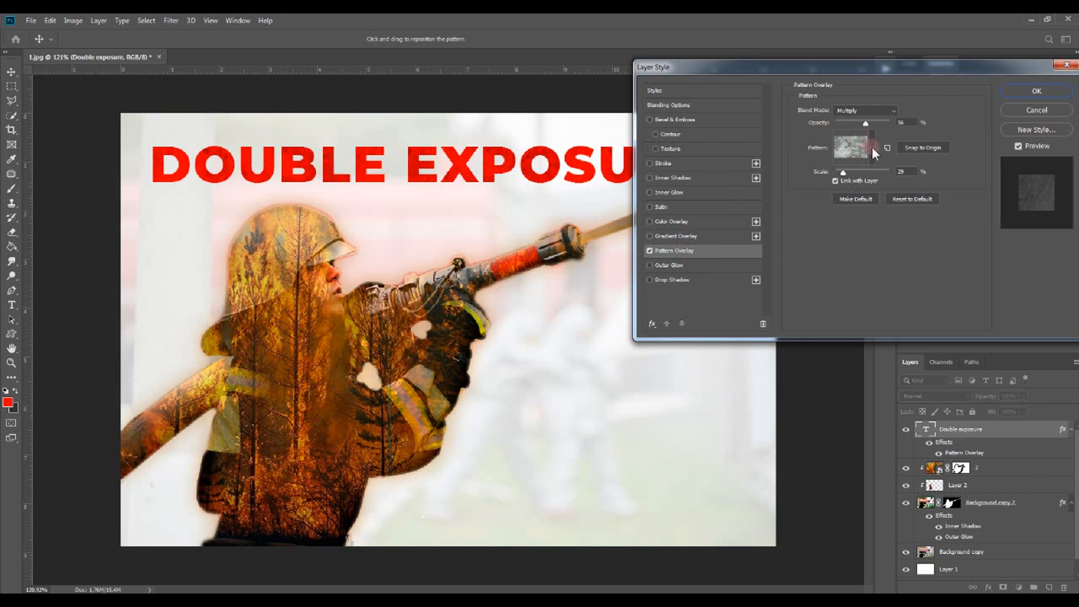
pyautogui.moveTo(850, 173); pyautogui.dragTo(839, 176)
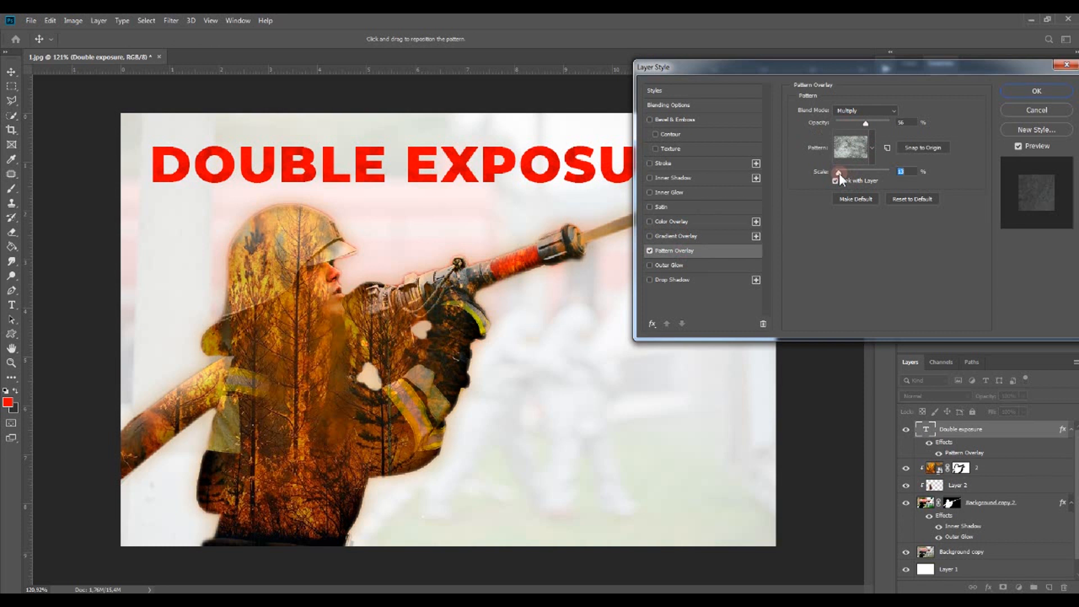
# Add a Drop Shadow with a small distance to the title layer and apply the layer style
pyautogui.click(650, 280)
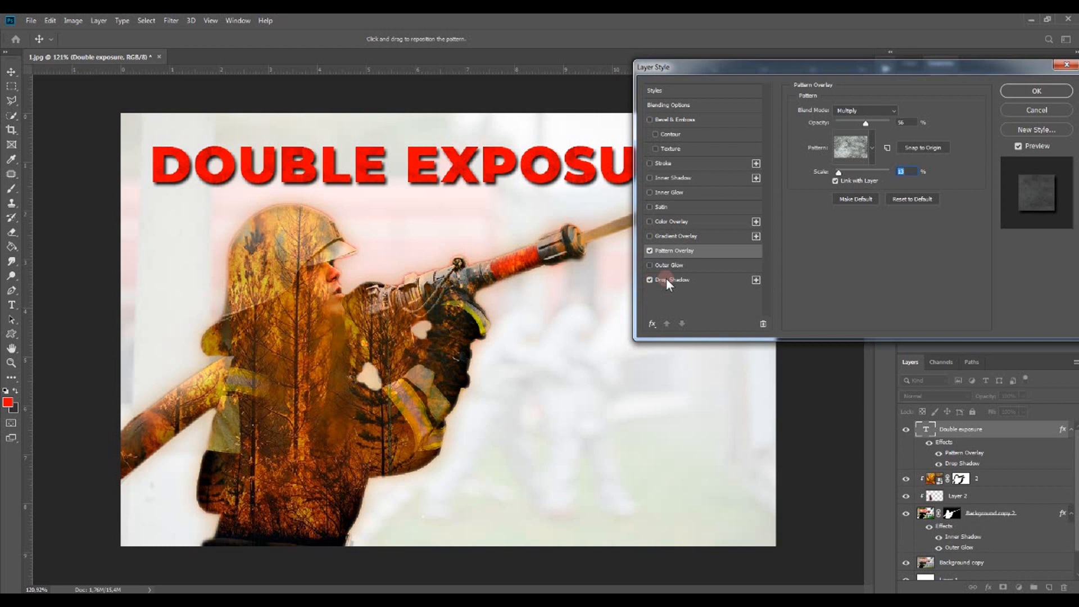
pyautogui.click(667, 281)
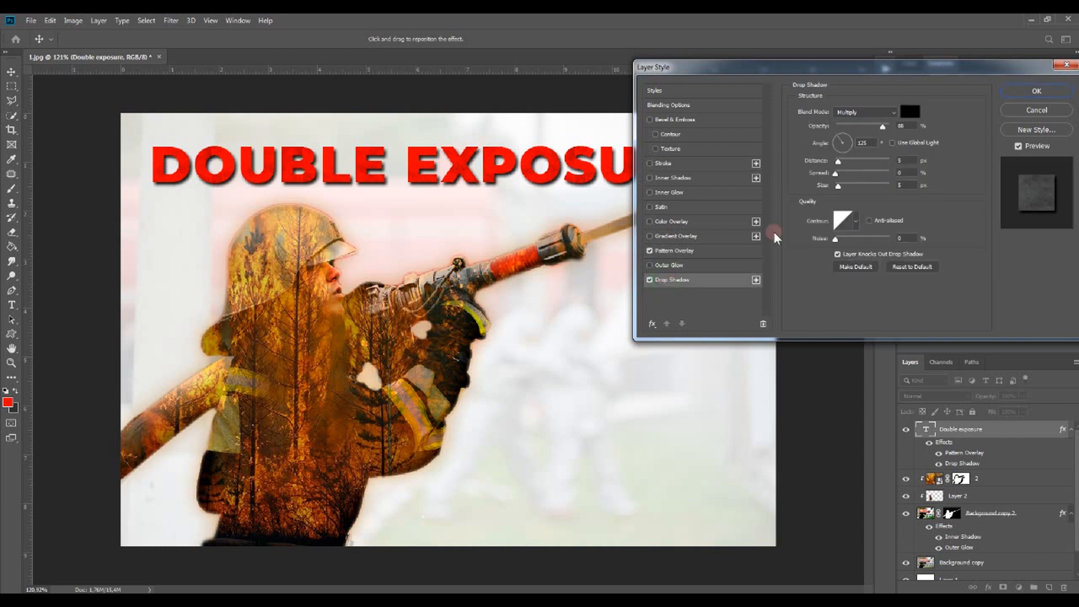
pyautogui.moveTo(838, 161); pyautogui.dragTo(839, 163)
pyautogui.click(838, 162)
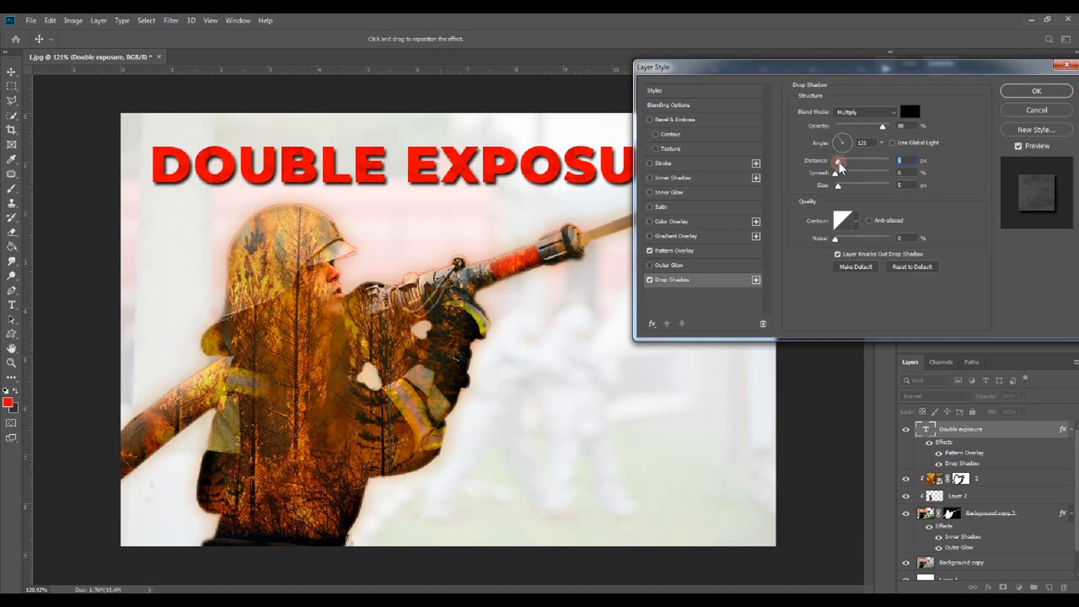
pyautogui.moveTo(839, 163); pyautogui.dragTo(838, 163)
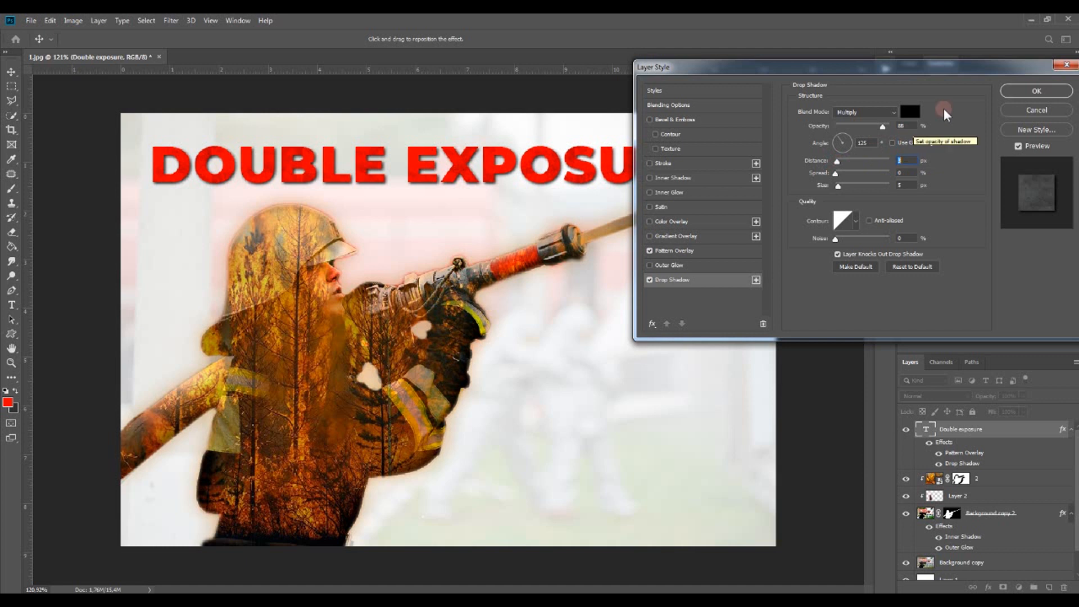
pyautogui.click(1036, 90)
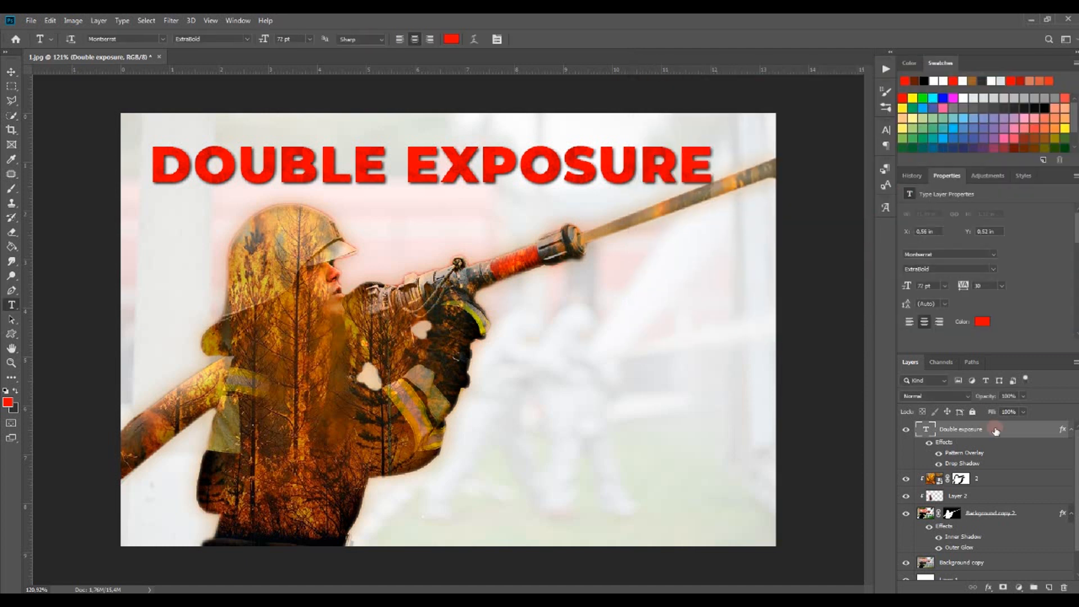
# Duplicate the Double exposure text layer
pyautogui.click(1070, 429)
pyautogui.rightClick(1039, 432)
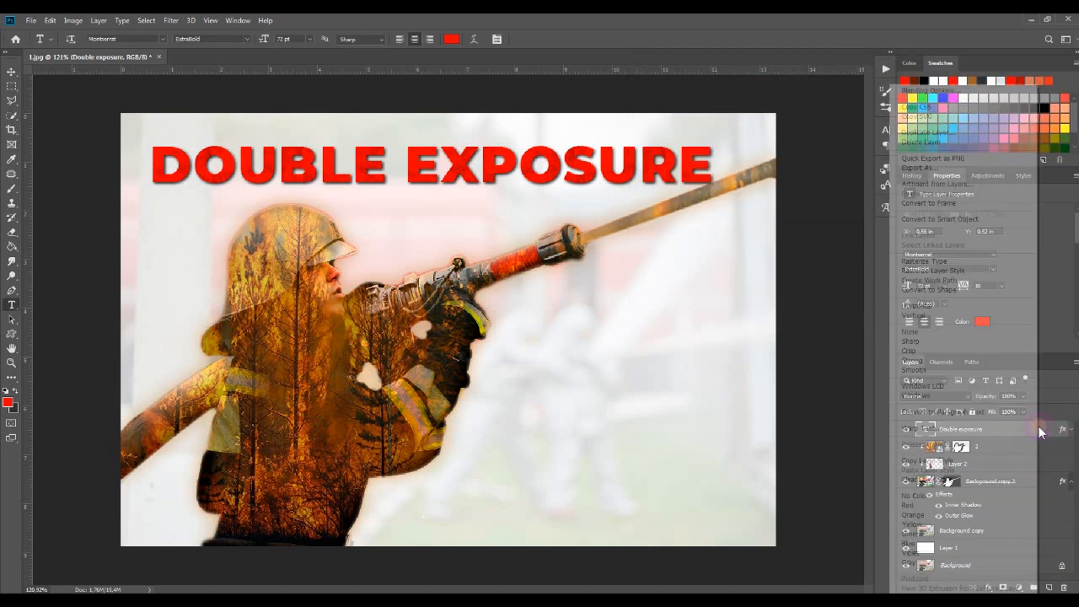
pyautogui.click(945, 133)
pyautogui.click(613, 179)
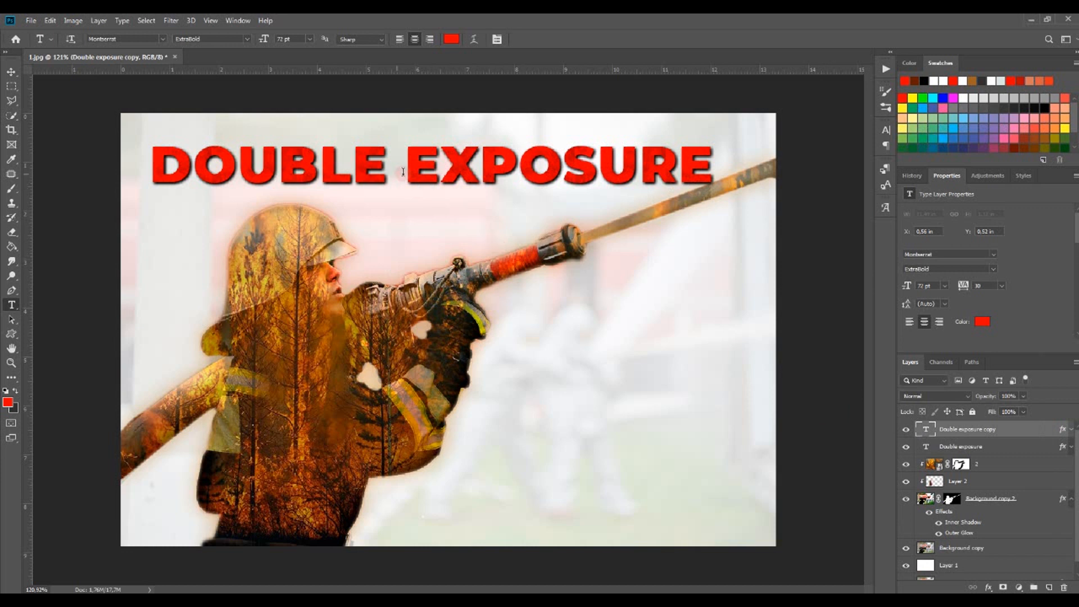
# Delete the word DOUBLE from the duplicated title so it reads only EXPOSURE
pyautogui.moveTo(406, 171); pyautogui.dragTo(145, 159)
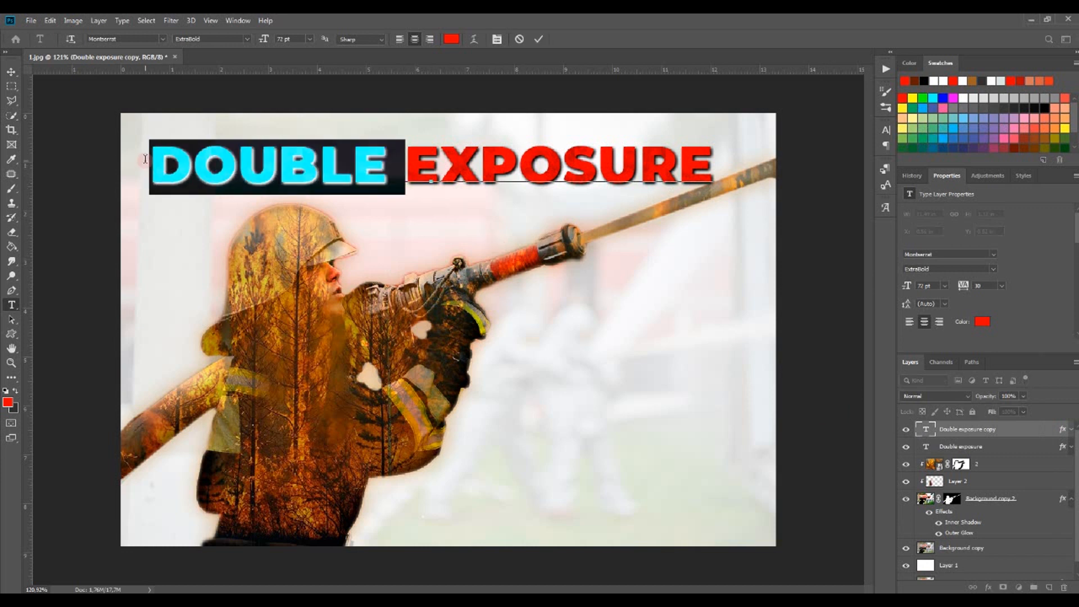
pyautogui.press('BackSpace')
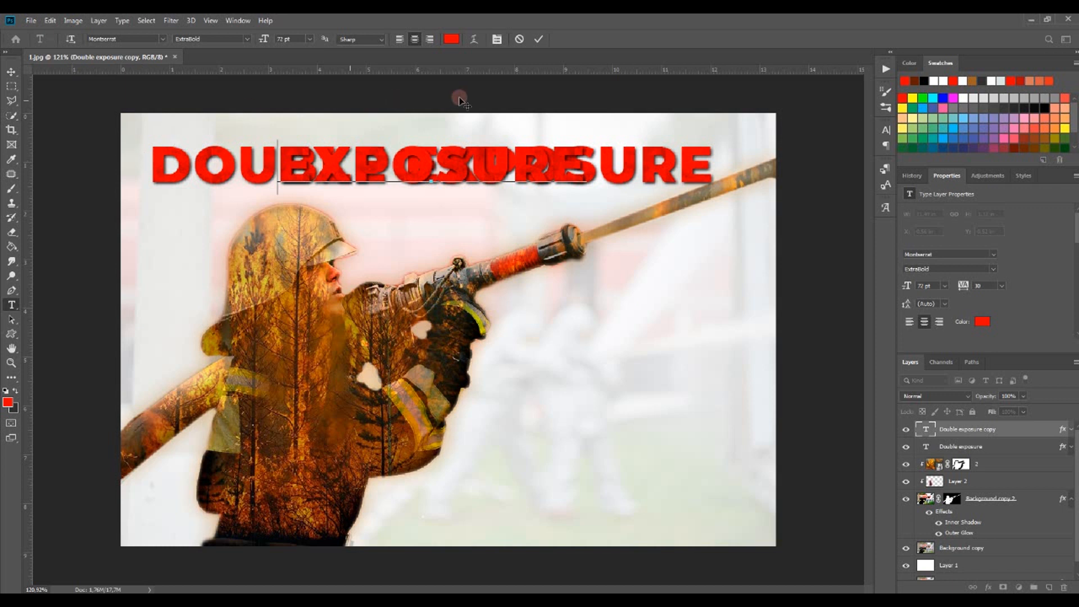
pyautogui.click(539, 39)
# Move the EXPOSURE text down to the bottom of the canvas
pyautogui.click(11, 71)
pyautogui.moveTo(486, 176); pyautogui.dragTo(565, 515)
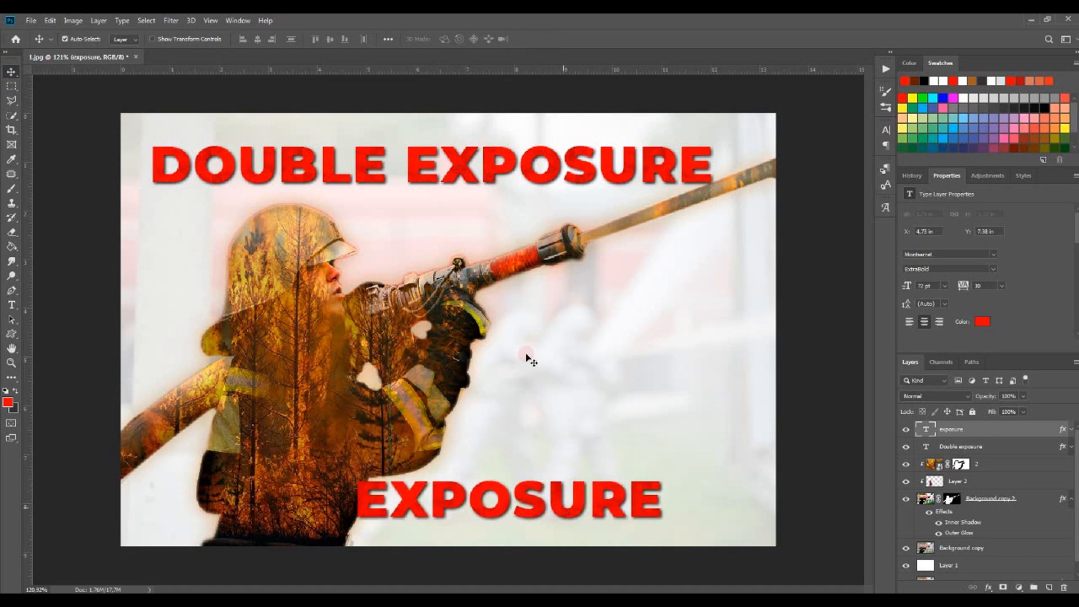
# Free Transform the EXPOSURE text, enlarging it to about 153% across the lower right of the image
pyautogui.click(51, 21)
pyautogui.click(104, 248)
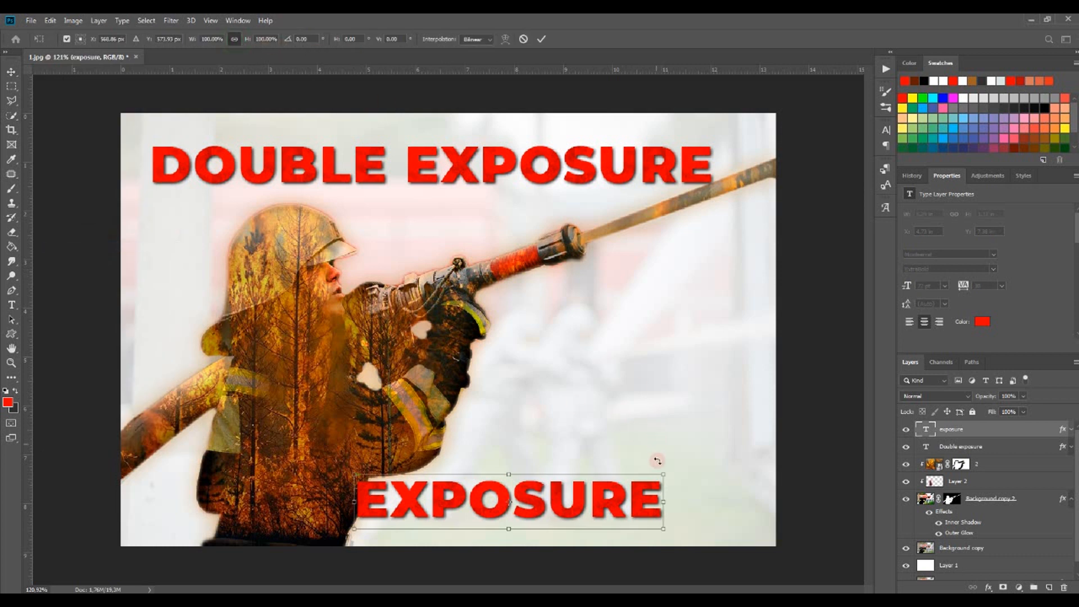
pyautogui.moveTo(664, 472); pyautogui.dragTo(763, 414)
pyautogui.moveTo(632, 482); pyautogui.dragTo(569, 485)
pyautogui.moveTo(697, 459); pyautogui.dragTo(757, 419)
pyautogui.moveTo(701, 484); pyautogui.dragTo(693, 482)
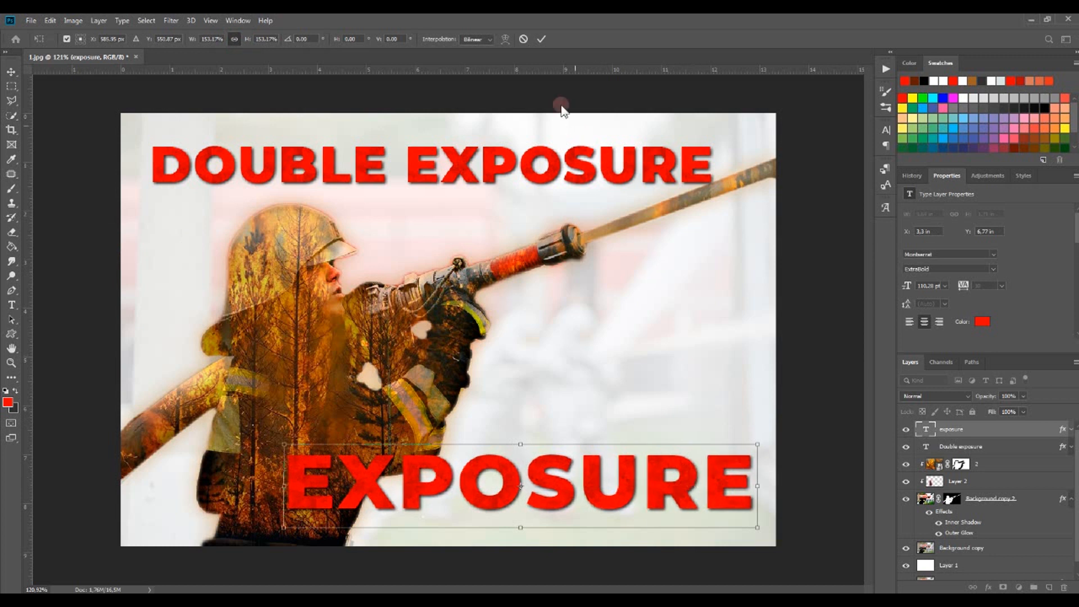
pyautogui.click(785, 300)
# Delete the word EXPOSURE from the original title layer so it reads only DOUBLE
pyautogui.click(987, 466)
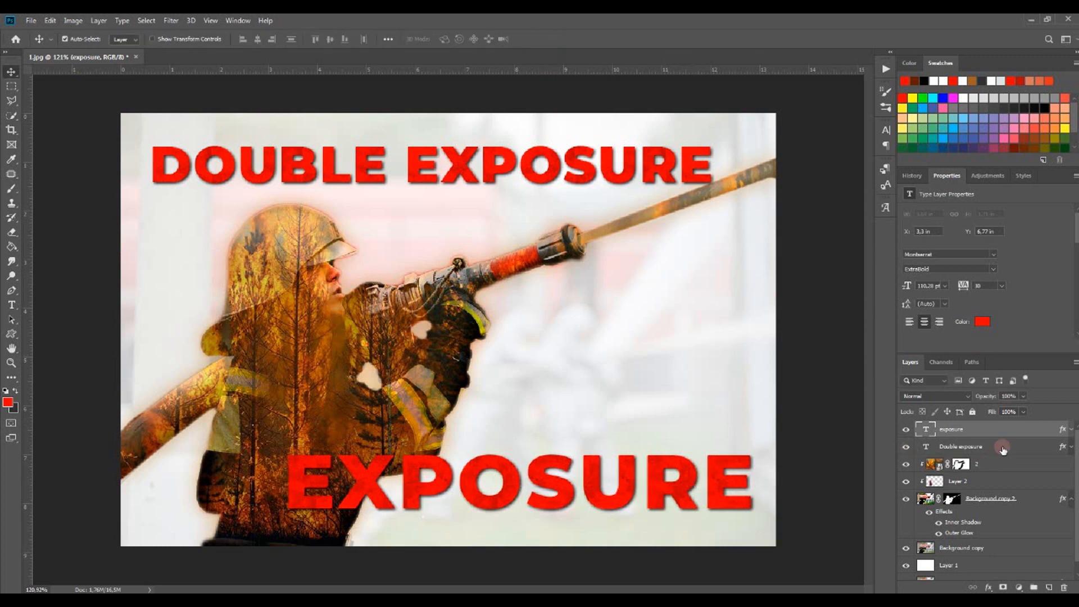
pyautogui.click(1003, 448)
pyautogui.click(12, 305)
pyautogui.moveTo(412, 171); pyautogui.dragTo(701, 178)
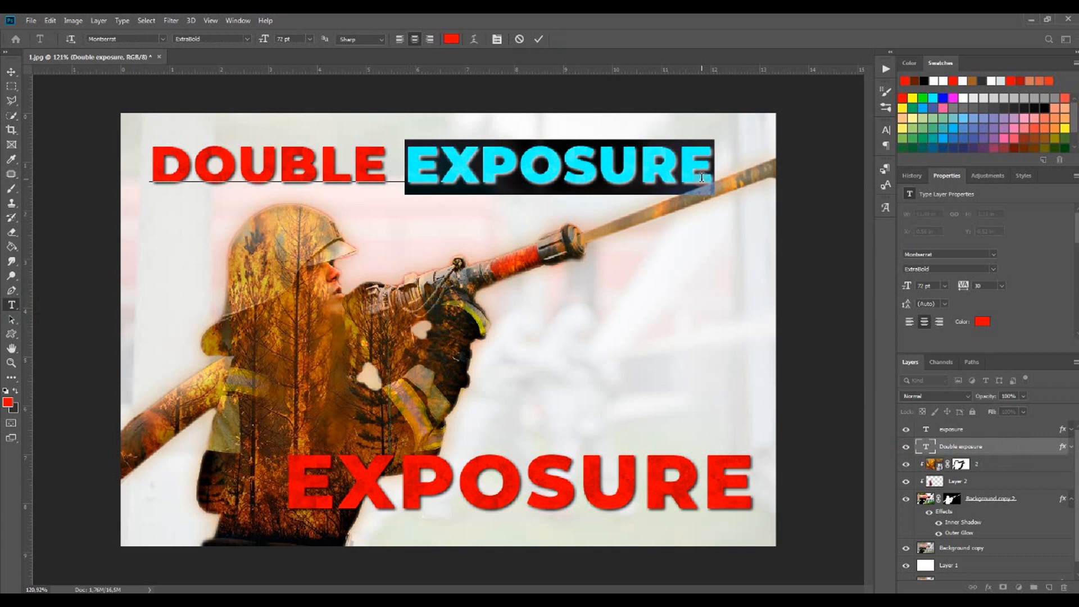
pyautogui.press('BackSpace')
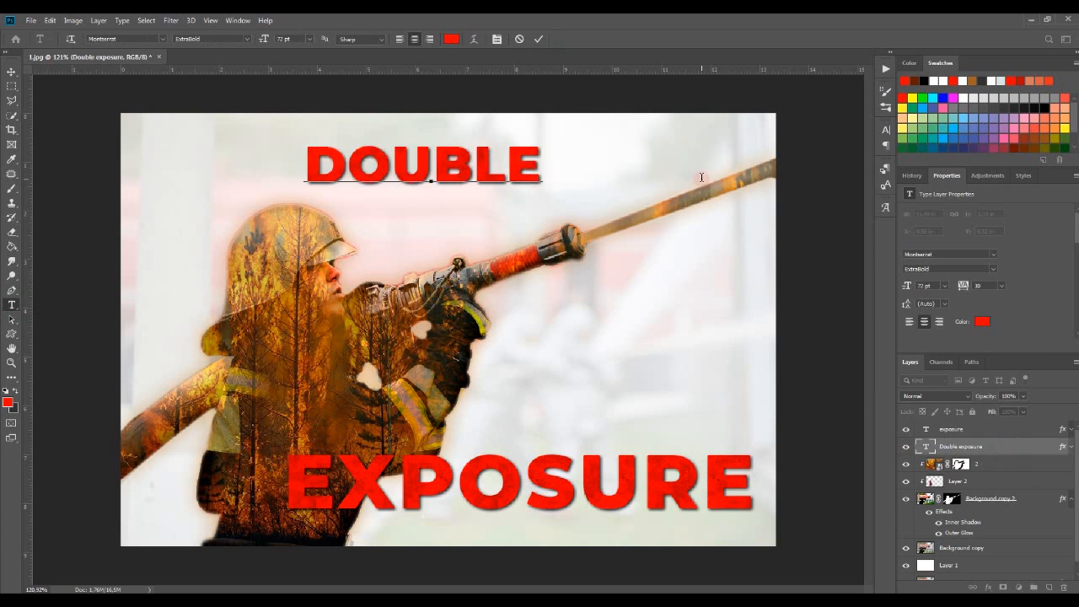
pyautogui.click(538, 39)
# Free Transform the DOUBLE text, enlarging it to about 150% toward the upper left corner
pyautogui.click(47, 20)
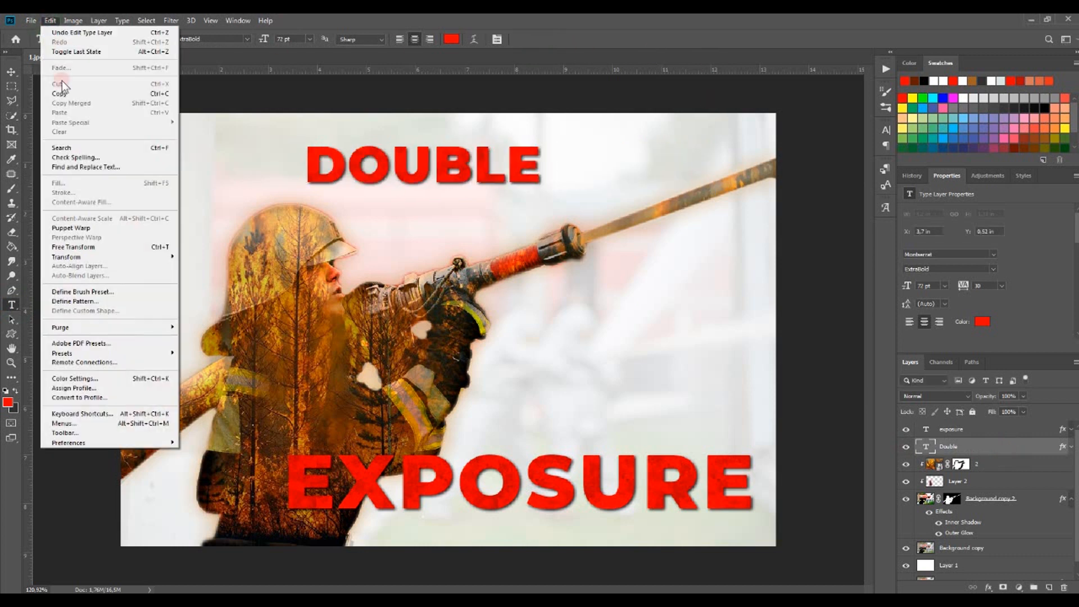
pyautogui.click(86, 247)
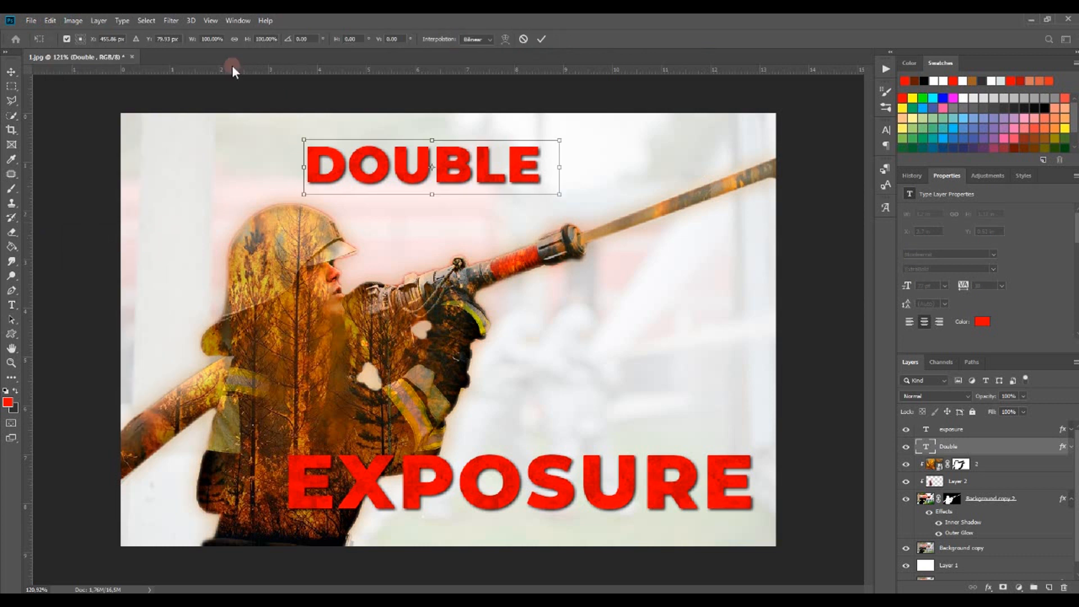
pyautogui.moveTo(304, 192); pyautogui.dragTo(185, 259)
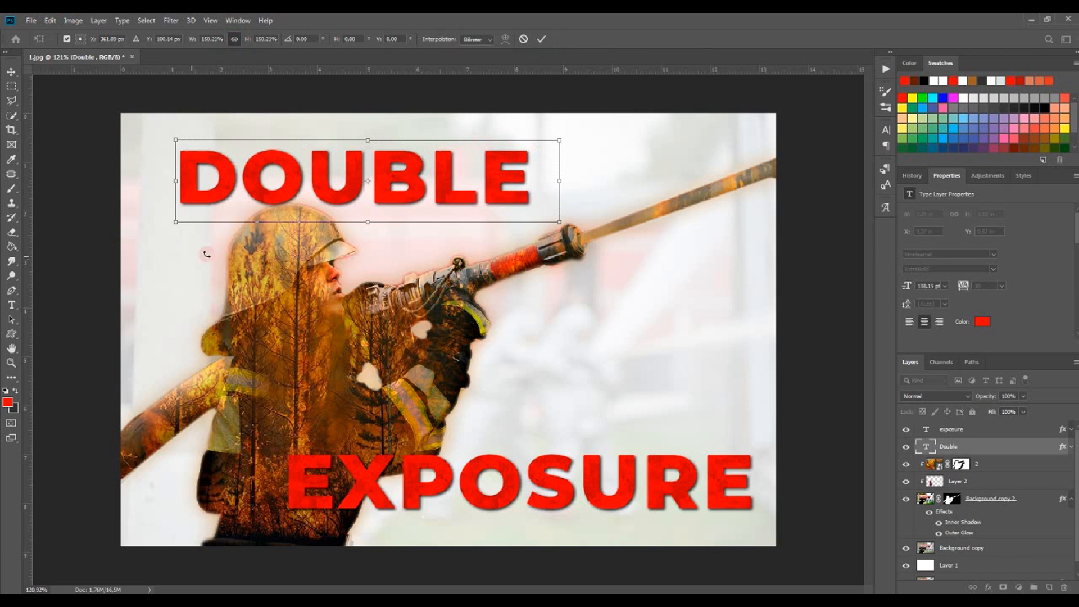
pyautogui.click(540, 40)
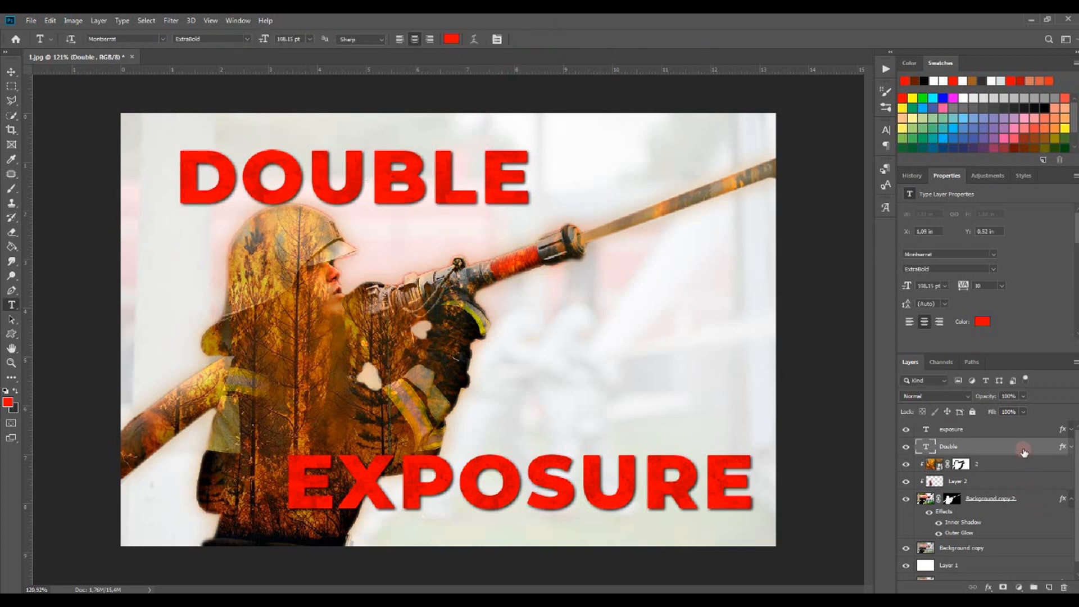
# Move the DOUBLE layer below the firefighter layers and nudge the word slightly down and left
pyautogui.moveTo(1024, 451); pyautogui.dragTo(1027, 517)
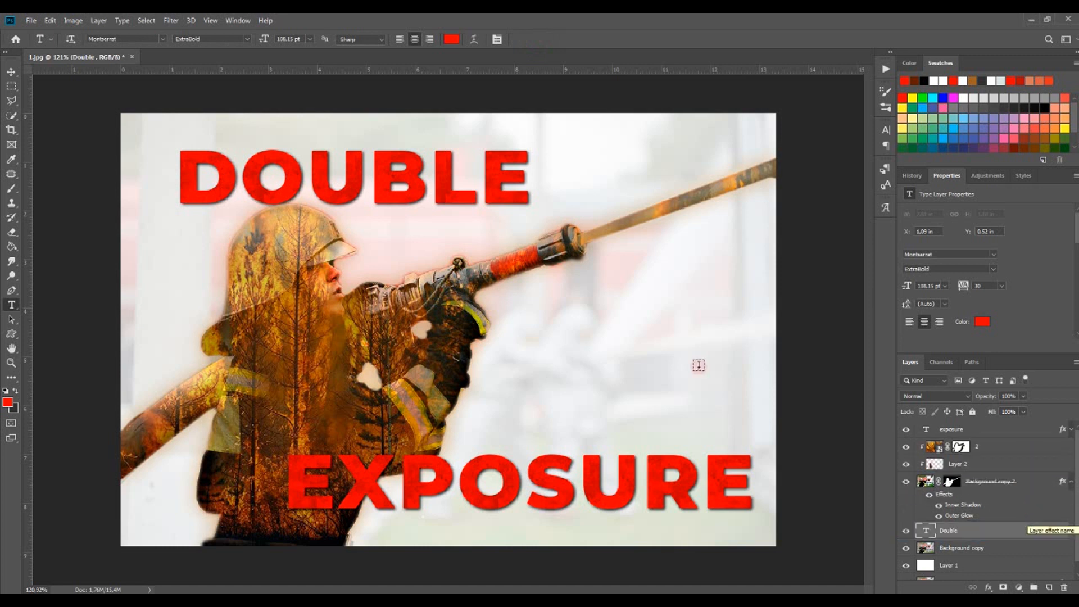
pyautogui.click(11, 72)
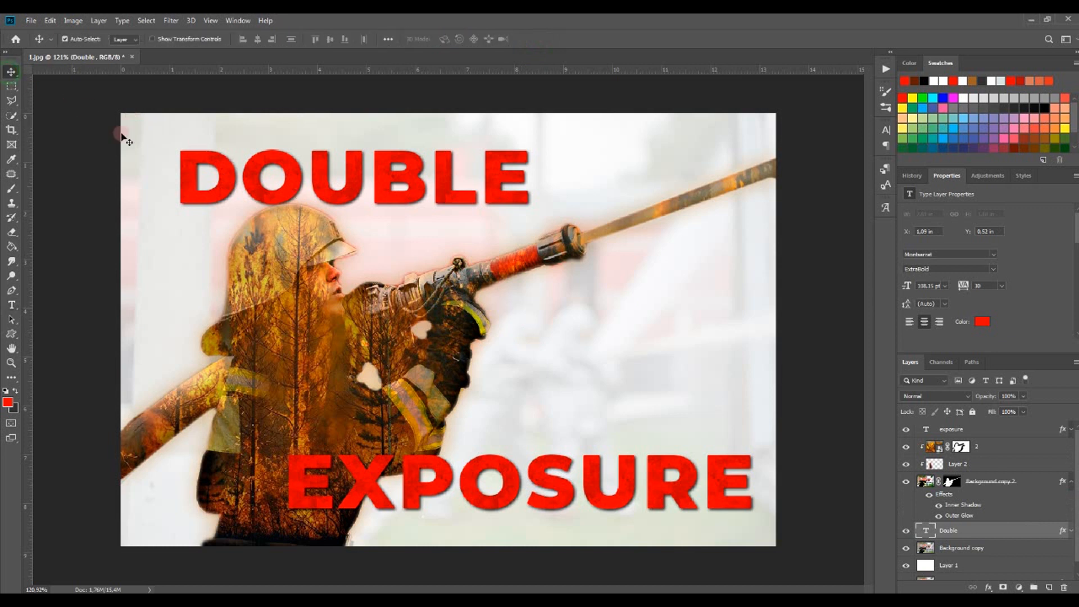
pyautogui.moveTo(410, 204); pyautogui.dragTo(392, 213)
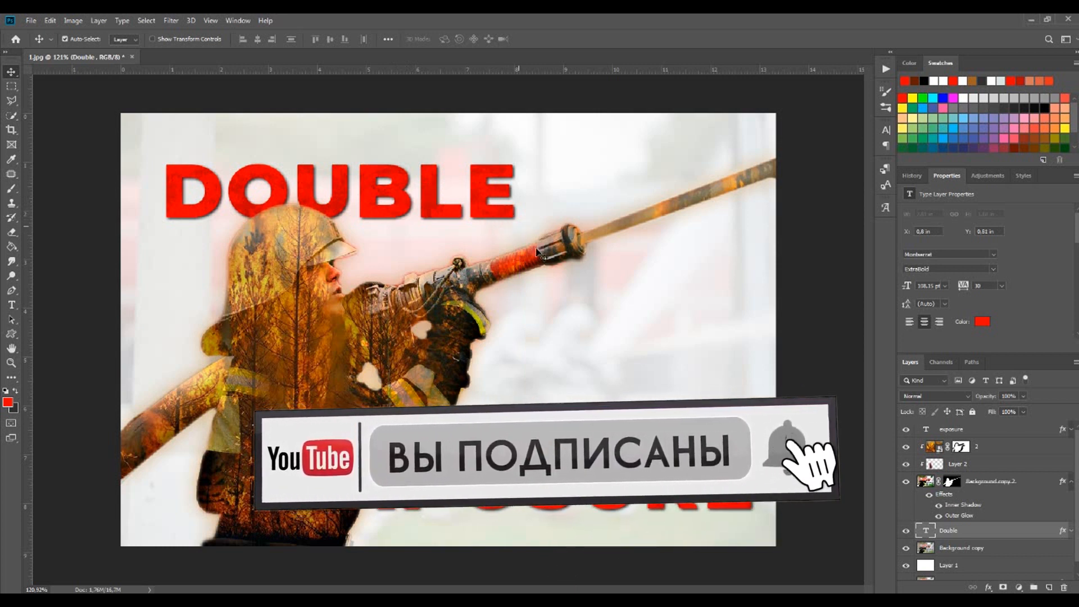